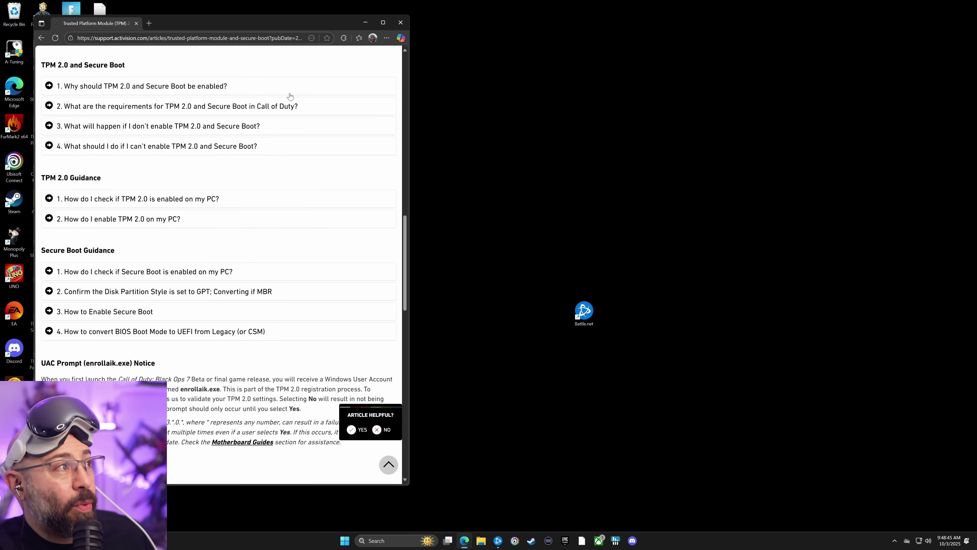
# - Review the Activision TPM 2.0 and Secure Boot article and read the expanded guidance on checking whether TPM 2.0 is enabled
pyautogui.scroll(15, 351, 187)
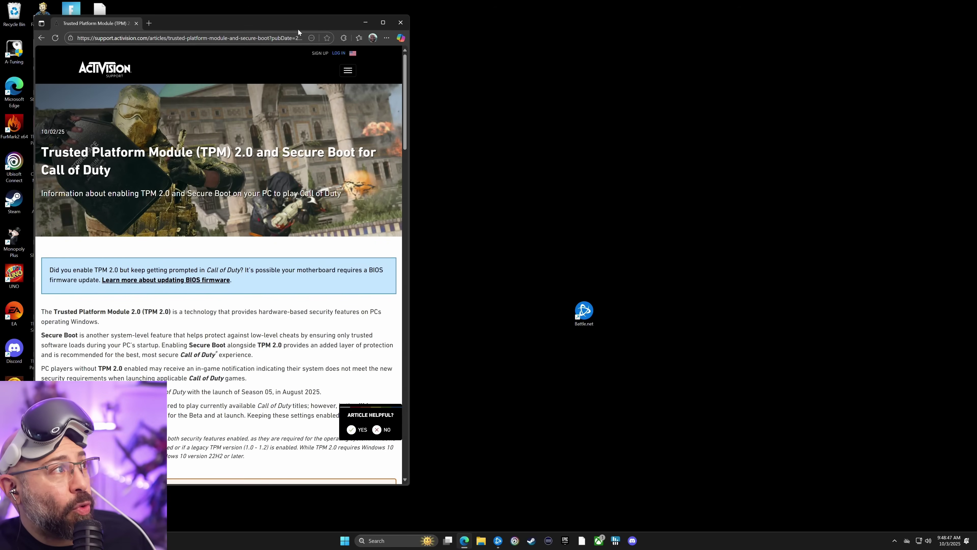
pyautogui.moveTo(297, 27); pyautogui.dragTo(594, 37)
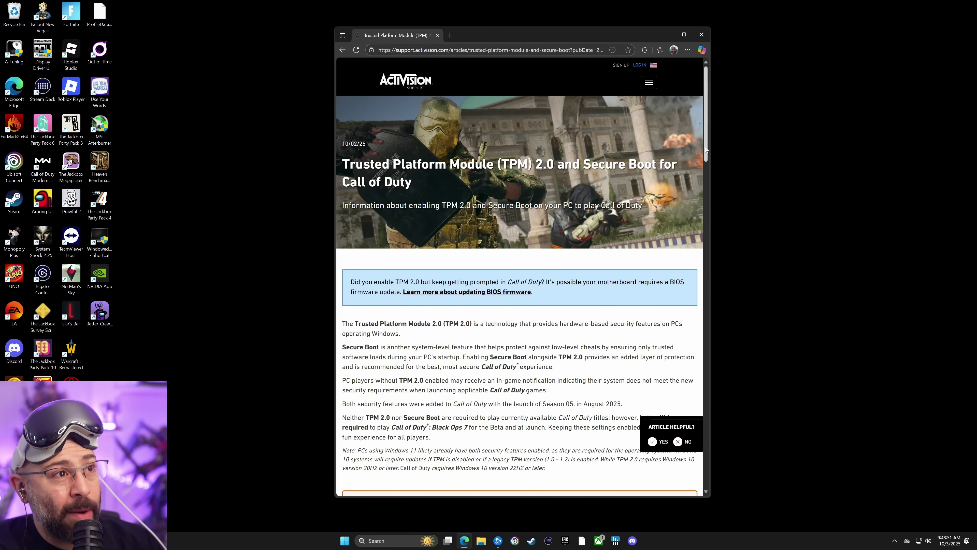
pyautogui.scroll(-10, 430, 227)
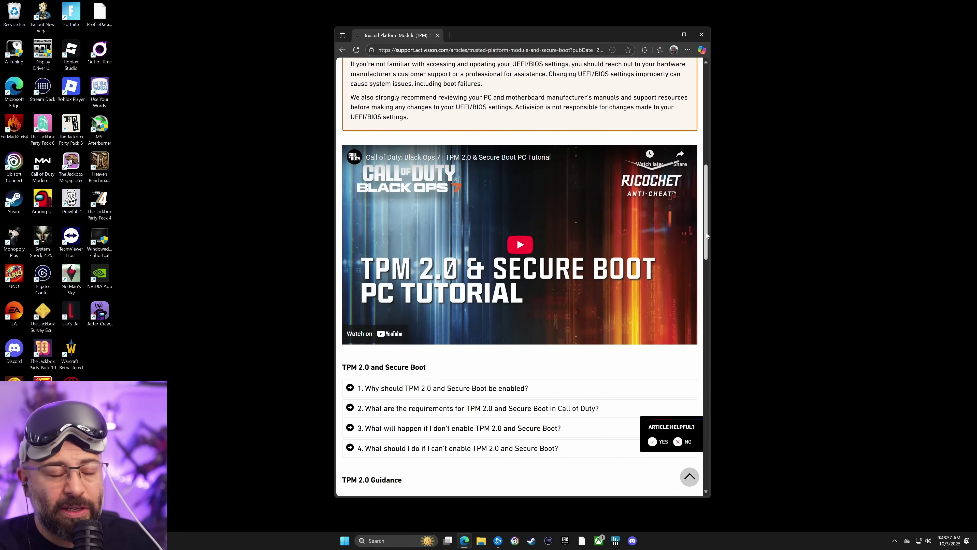
pyautogui.moveTo(706, 235); pyautogui.dragTo(702, 273)
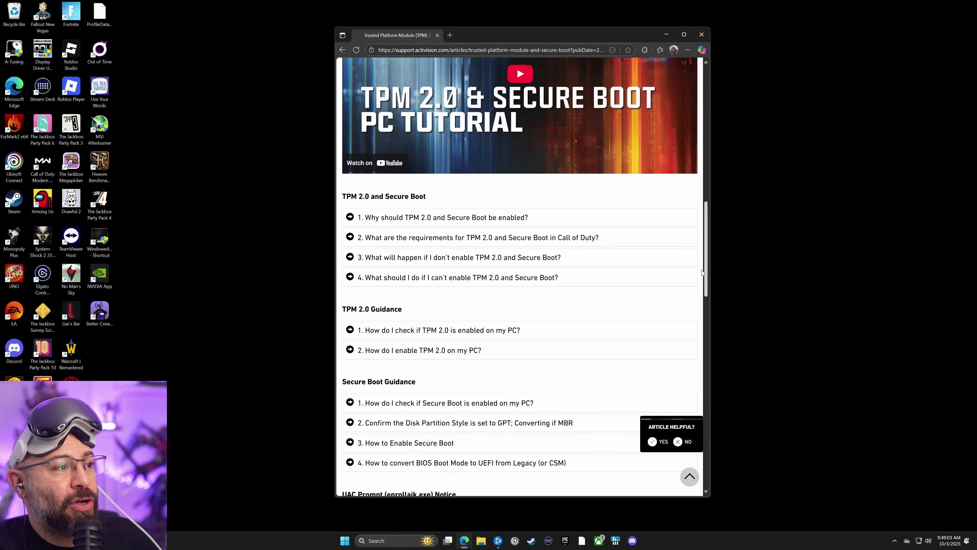
pyautogui.click(504, 330)
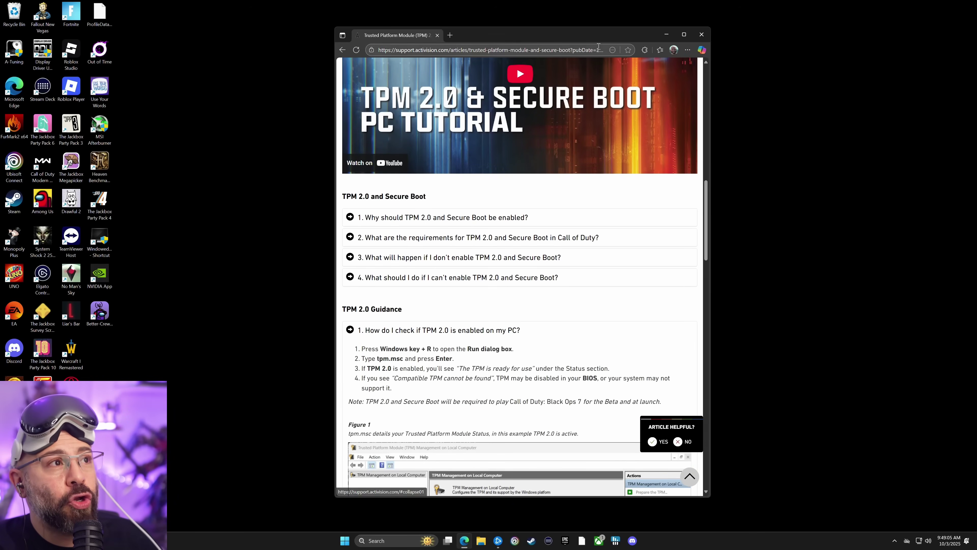
pyautogui.moveTo(598, 37); pyautogui.dragTo(322, 17)
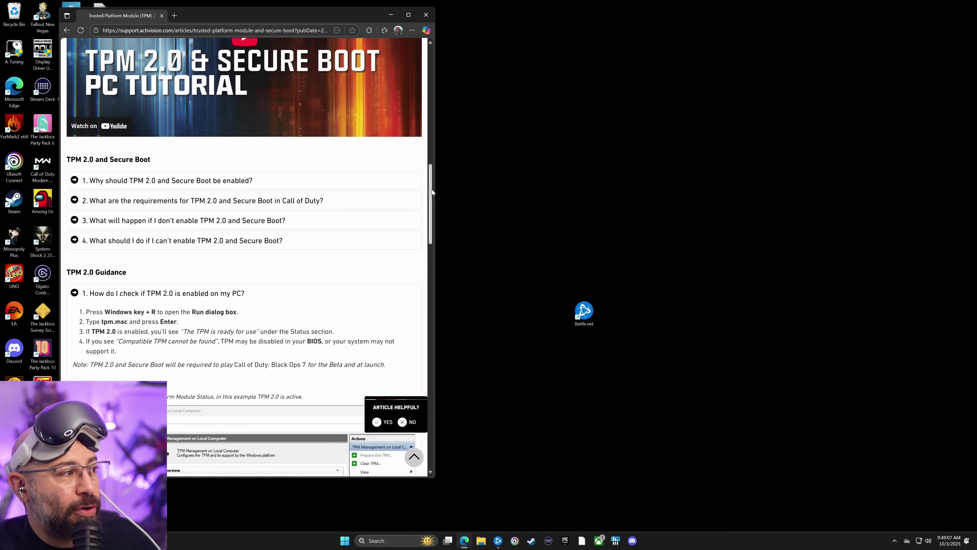
pyautogui.moveTo(431, 190); pyautogui.dragTo(434, 223)
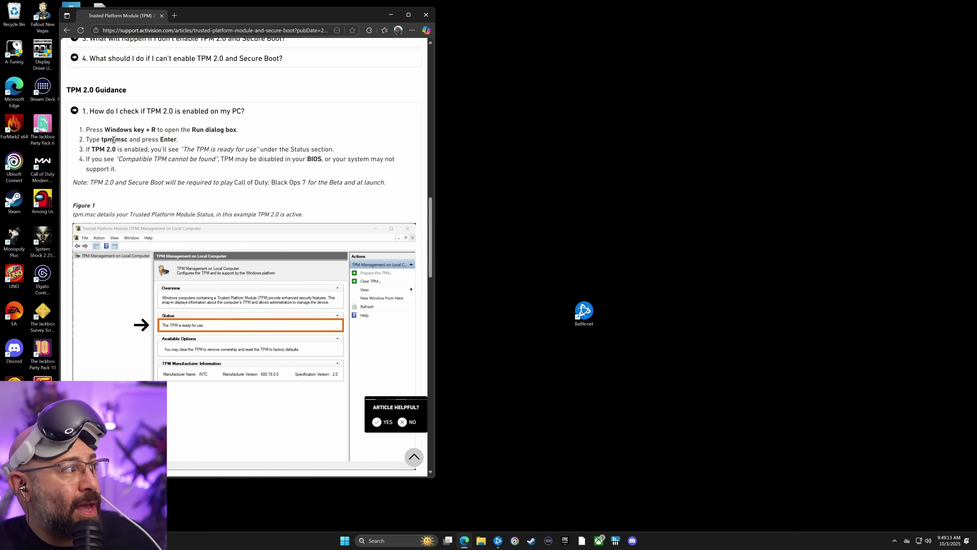
# - Open the Windows Run dialog and launch TPM Management with tpm.msc
pyautogui.click(396, 540)
pyautogui.write('run')
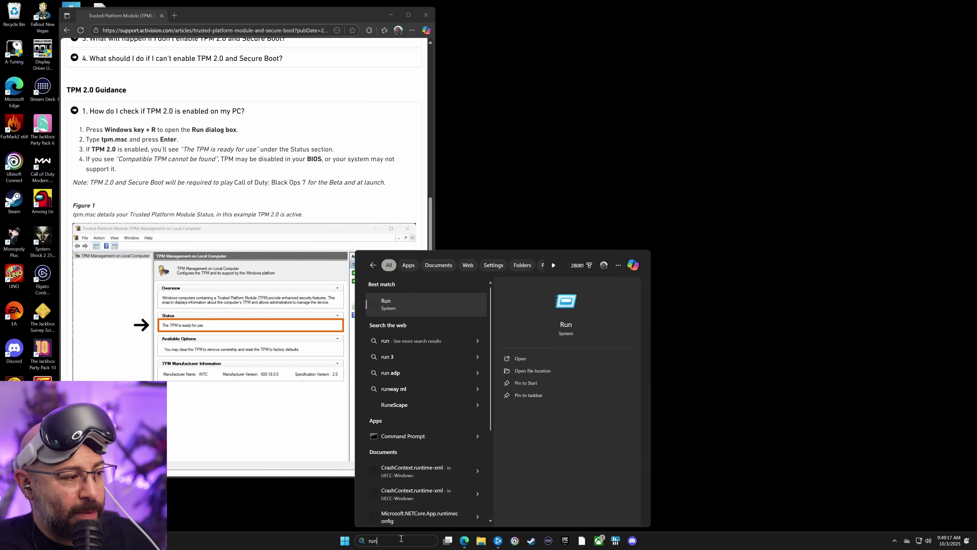
pyautogui.click(384, 304)
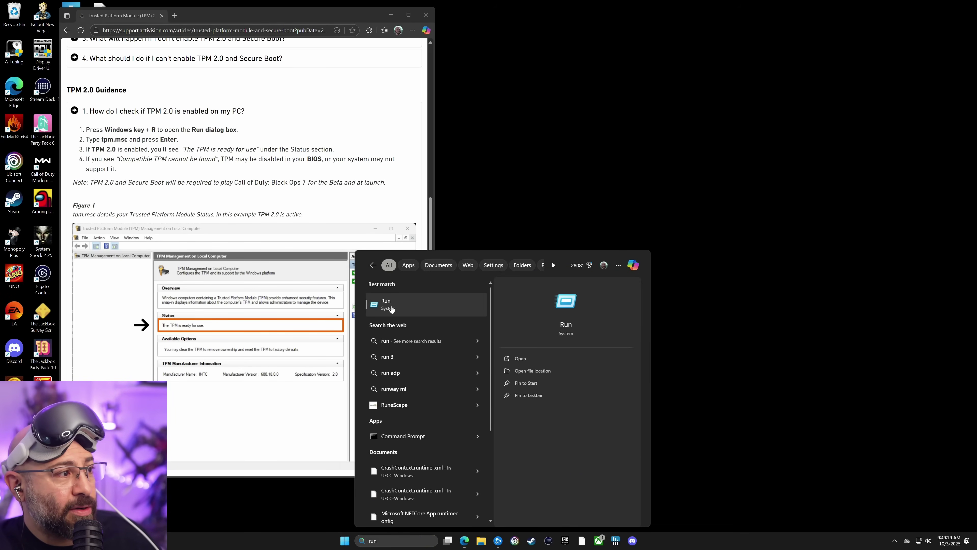
pyautogui.moveTo(379, 348); pyautogui.dragTo(580, 179)
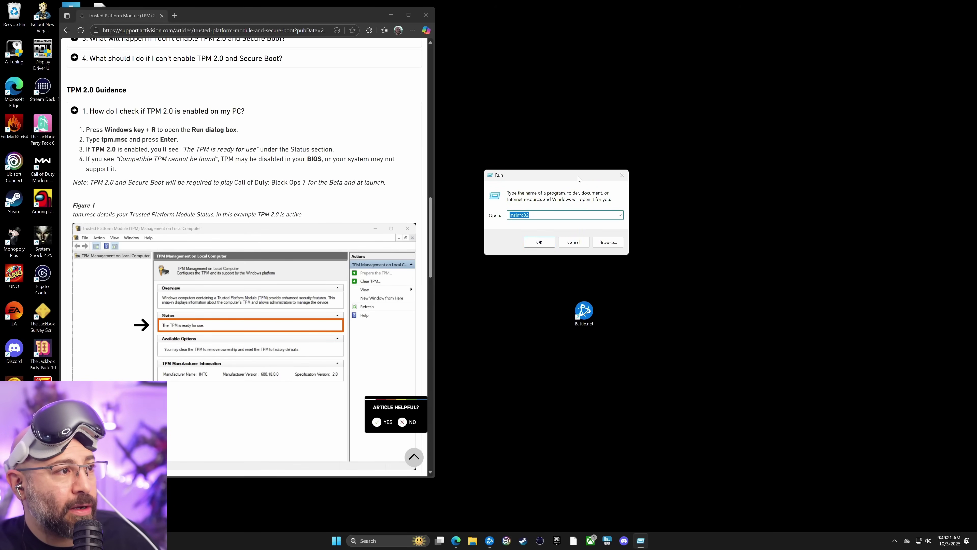
pyautogui.write('tp')
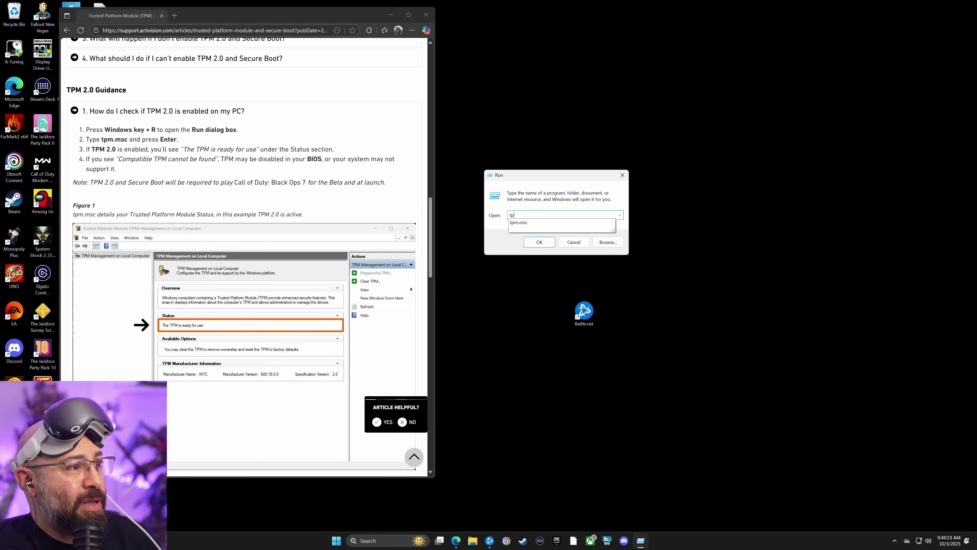
pyautogui.write('m.msc')
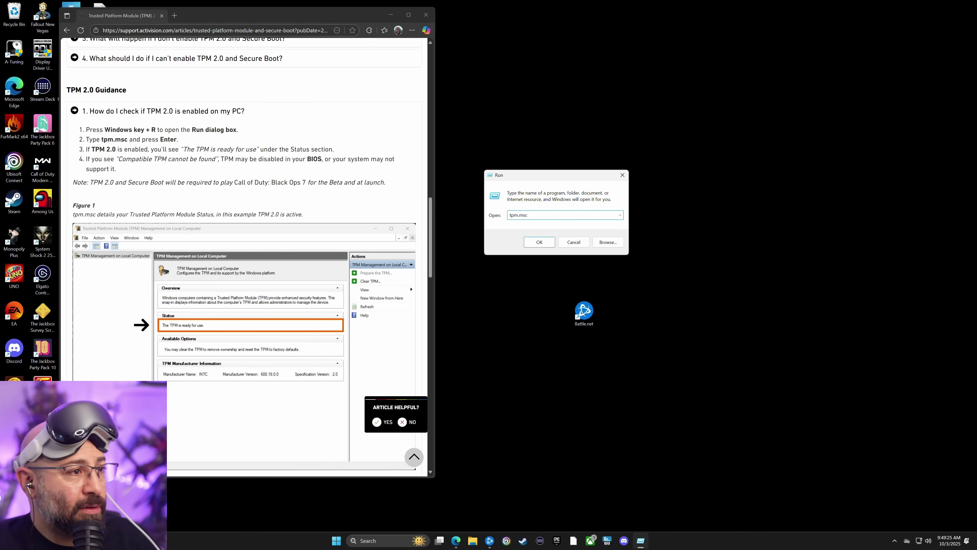
pyautogui.click(539, 242)
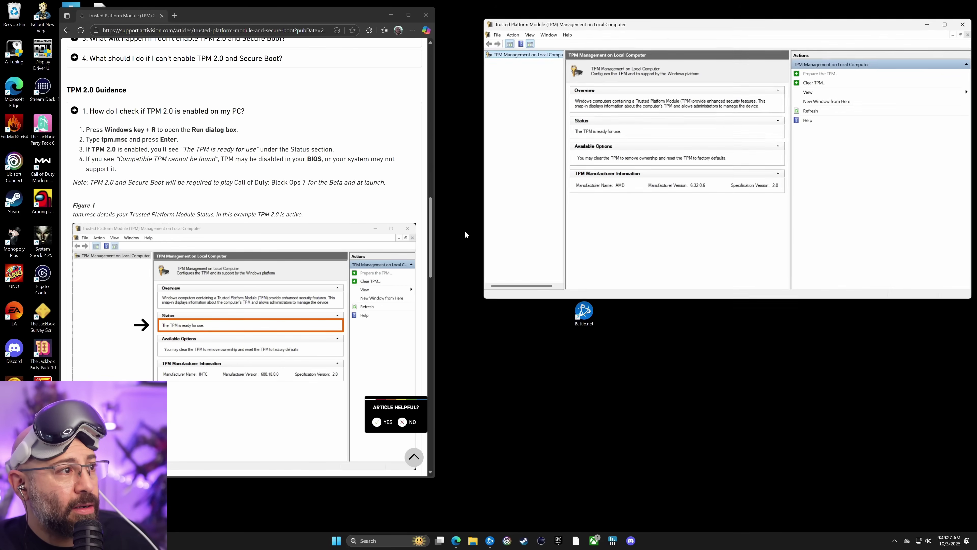
# - Check the TPM status in the TPM Management window and place the window beside the article
pyautogui.moveTo(610, 21); pyautogui.dragTo(604, 53)
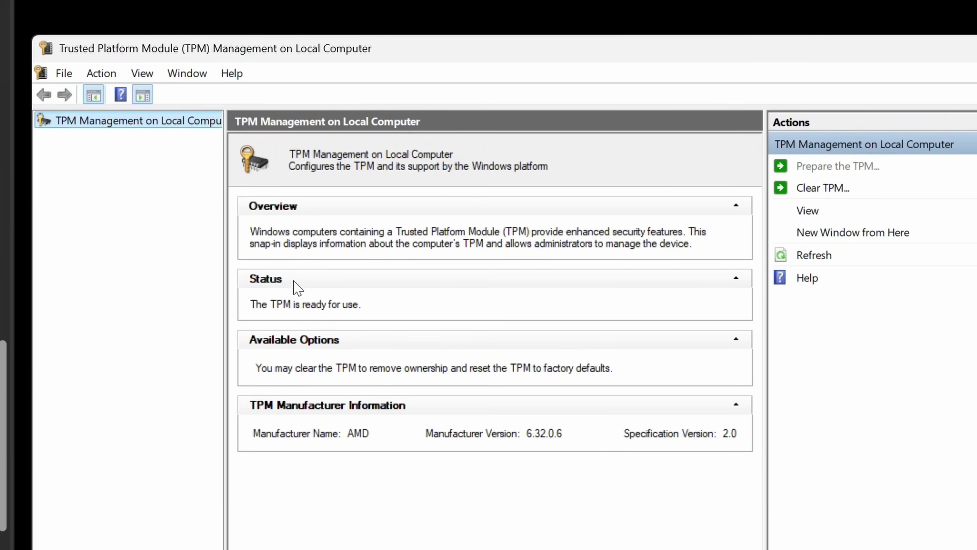
pyautogui.click(251, 308)
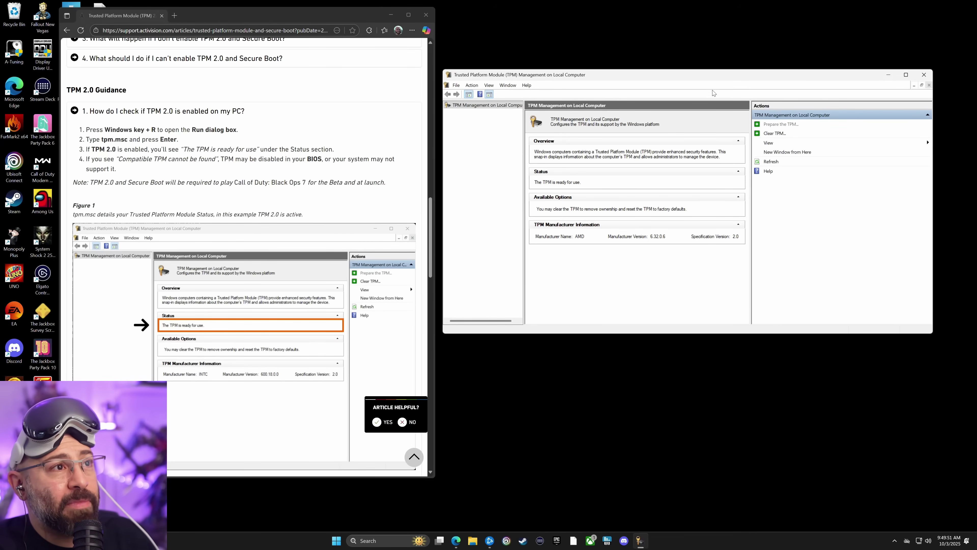
pyautogui.moveTo(713, 75); pyautogui.dragTo(736, 20)
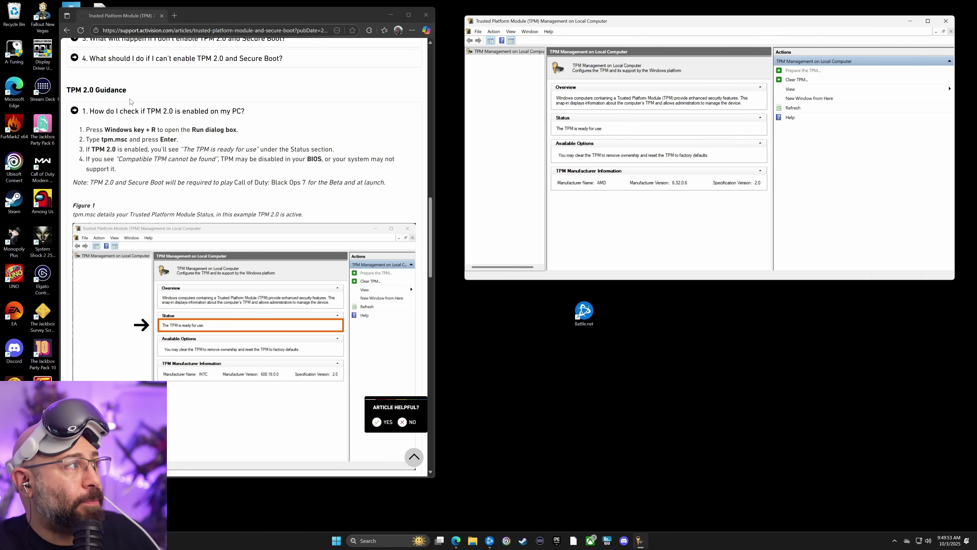
# - Collapse the TPM 2.0 check section in the article and expand "How do I check if Secure Boot is enabled on my PC?"
pyautogui.click(129, 107)
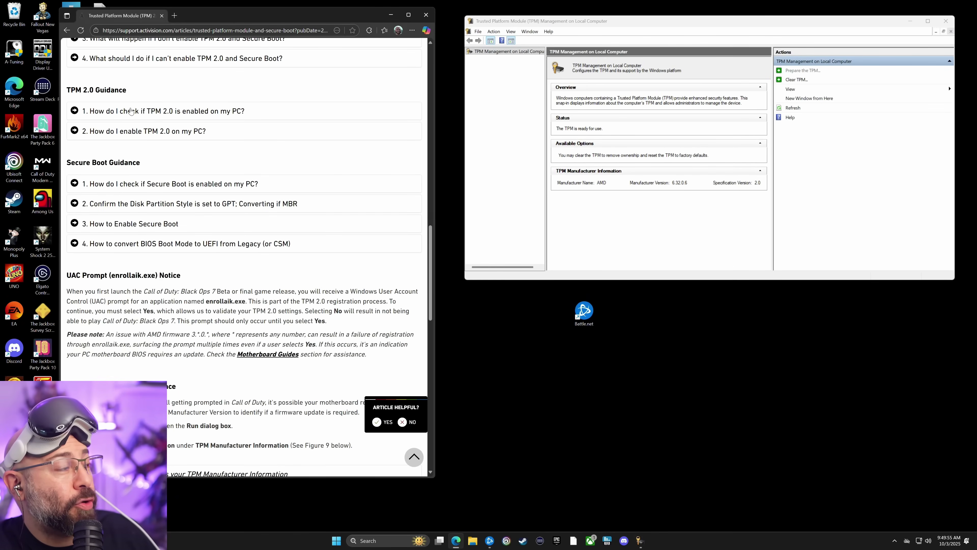
pyautogui.click(134, 187)
pyautogui.scroll(-1, 122, 181)
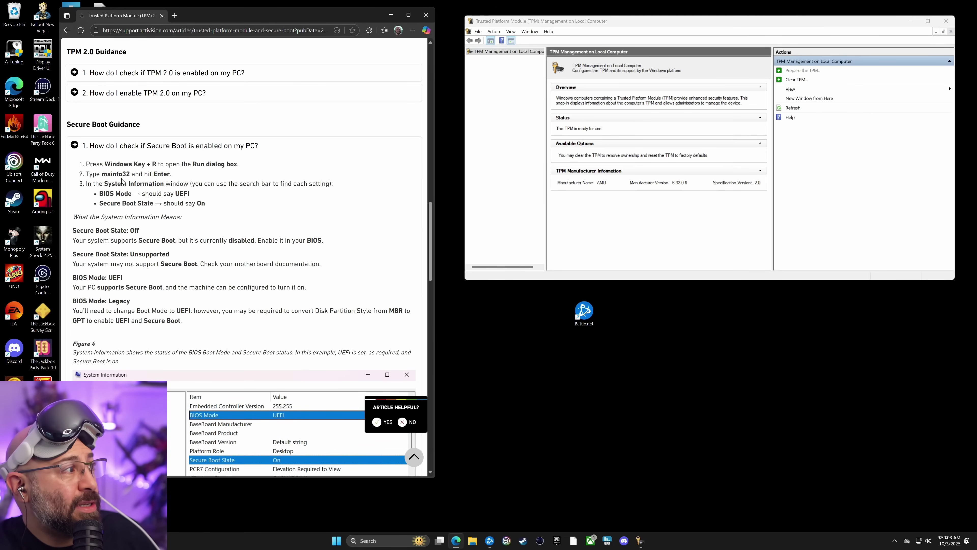
# - Open the Windows Run dialog and launch System Information with msinfo32
pyautogui.click(399, 540)
pyautogui.write('r')
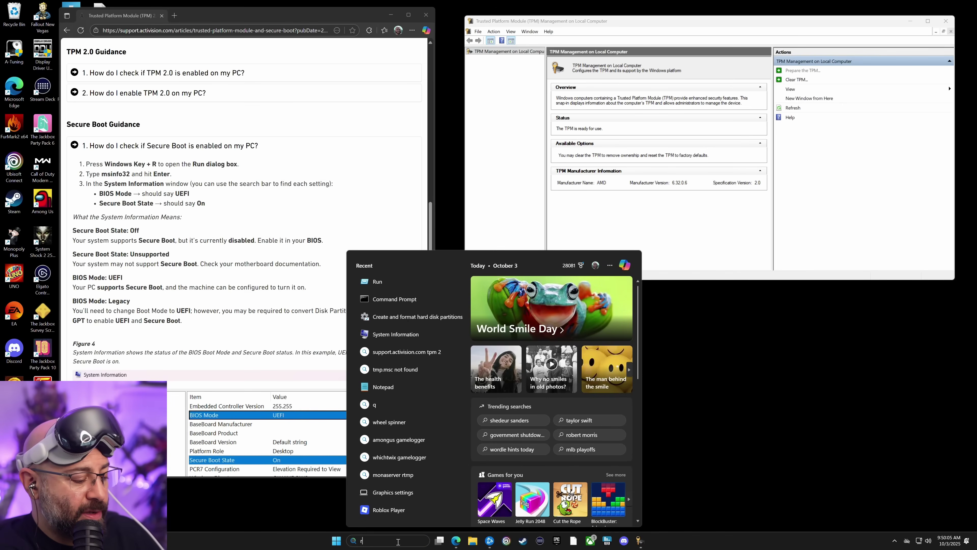
pyautogui.write('un')
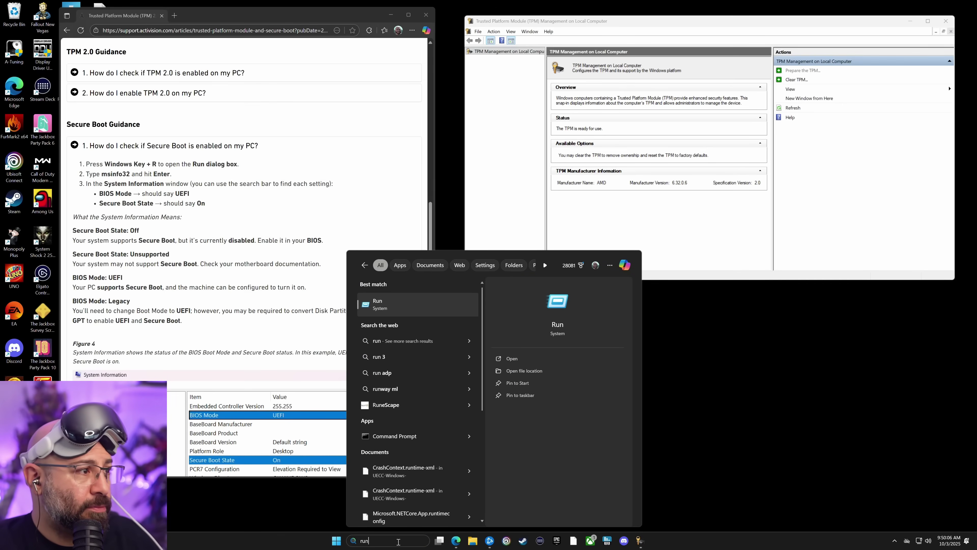
pyautogui.click(404, 306)
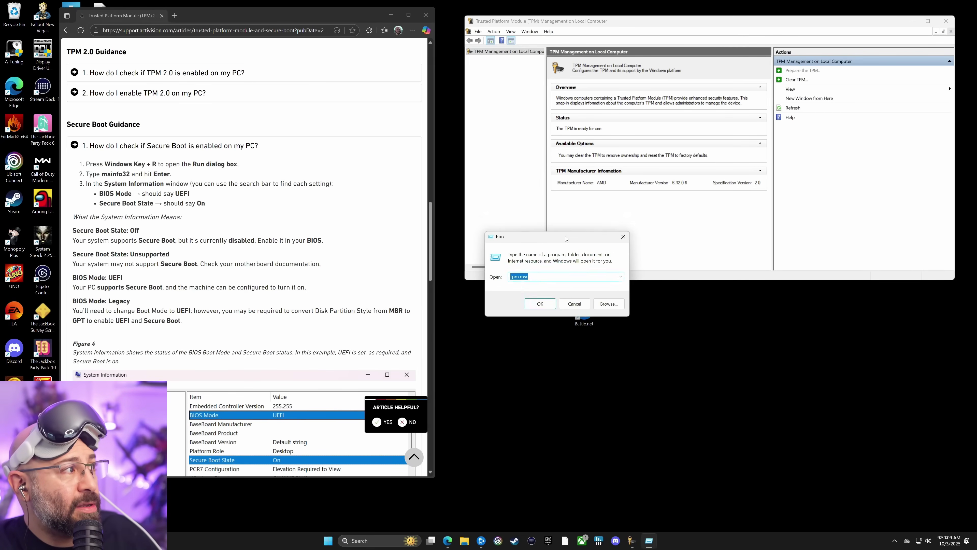
pyautogui.write('MS')
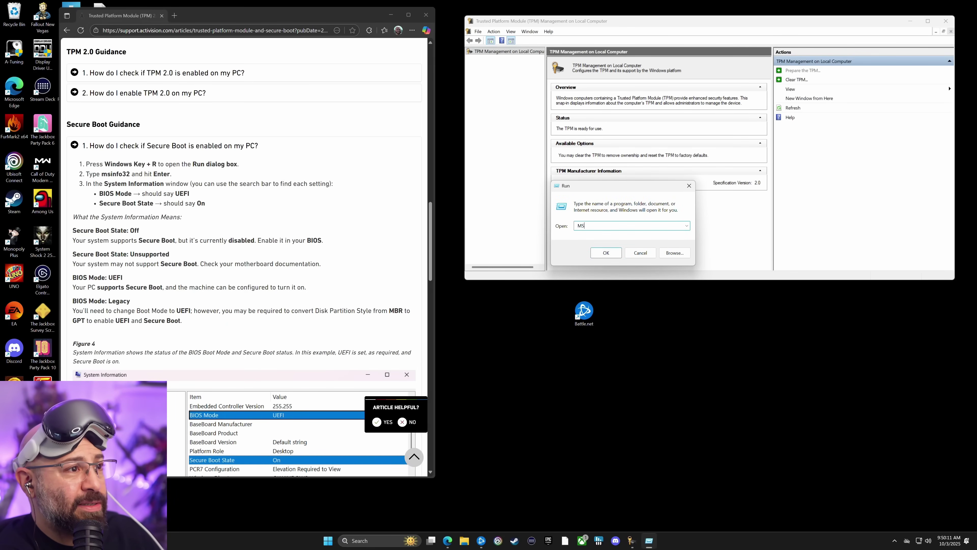
pyautogui.write('INFO32')
pyautogui.press('Return')
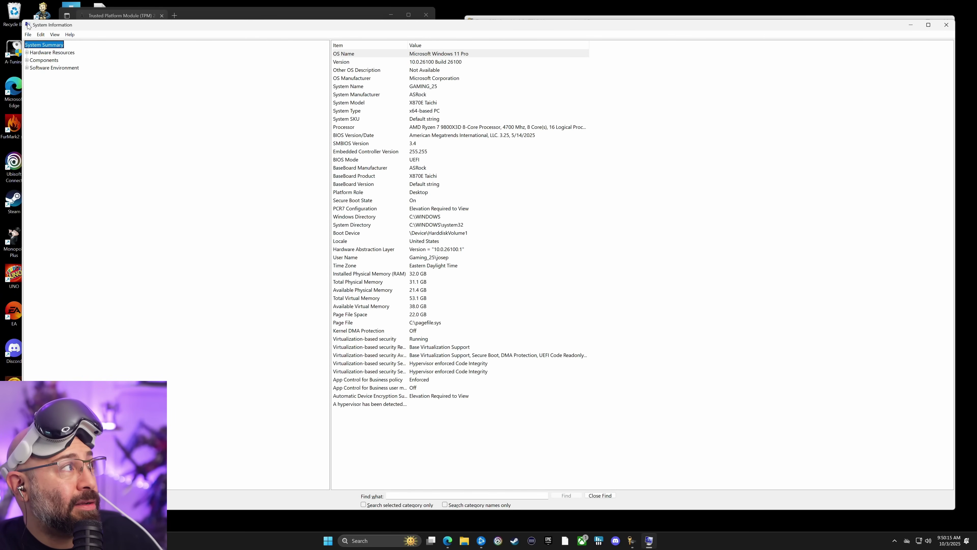
# - Check BIOS Mode, BaseBoard Manufacturer, BaseBoard Product and Secure Boot State in System Information, and fit its window below TPM Management
pyautogui.moveTo(21, 20); pyautogui.dragTo(169, 36)
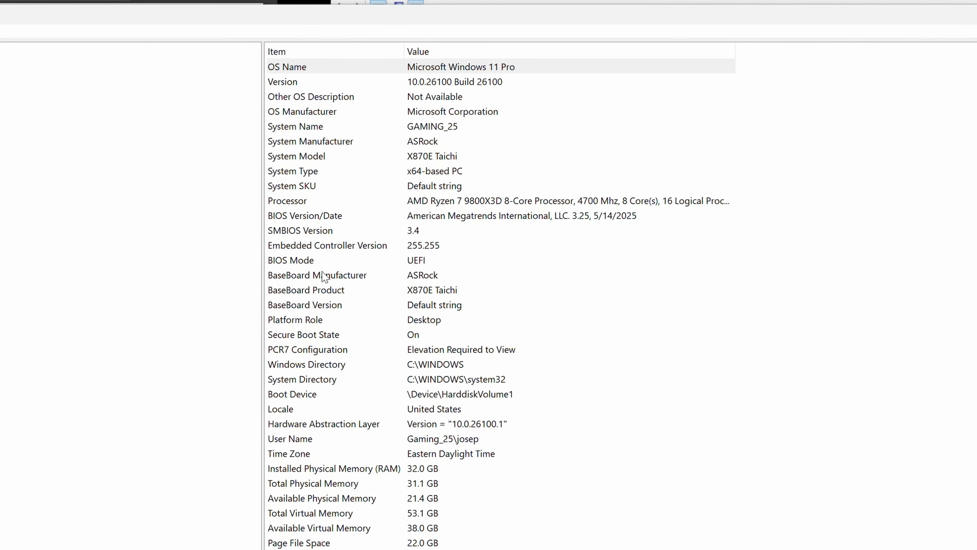
pyautogui.click(308, 261)
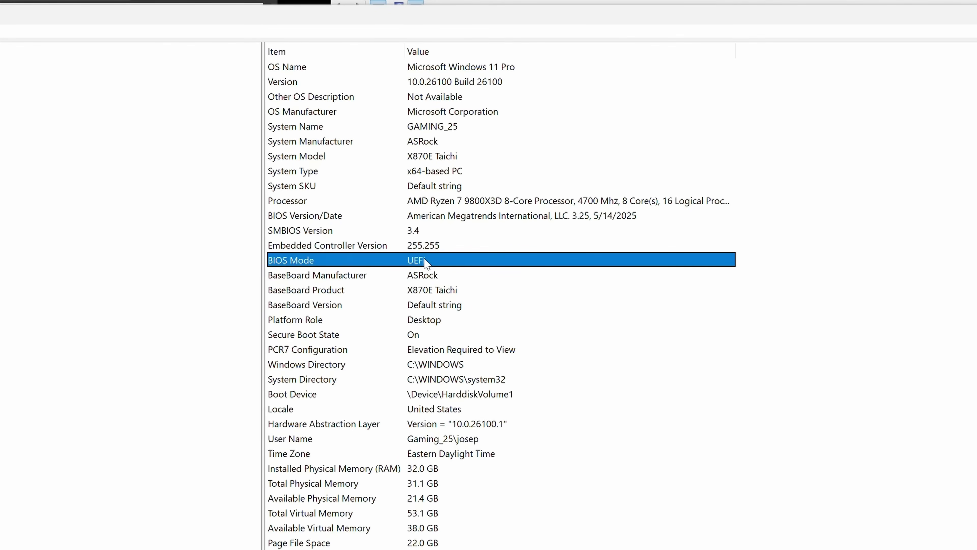
pyautogui.click(426, 276)
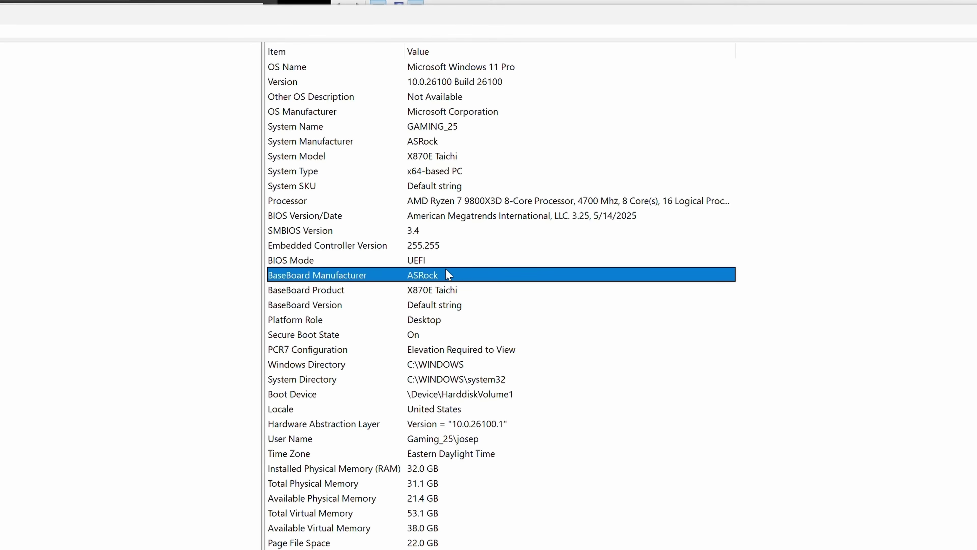
pyautogui.click(423, 291)
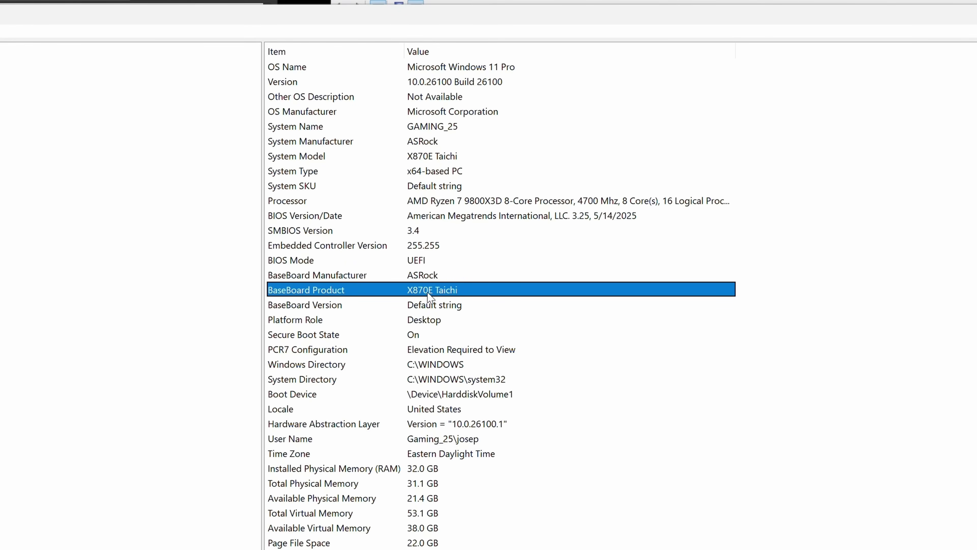
pyautogui.click(437, 278)
pyautogui.click(440, 290)
pyautogui.click(428, 320)
pyautogui.click(423, 334)
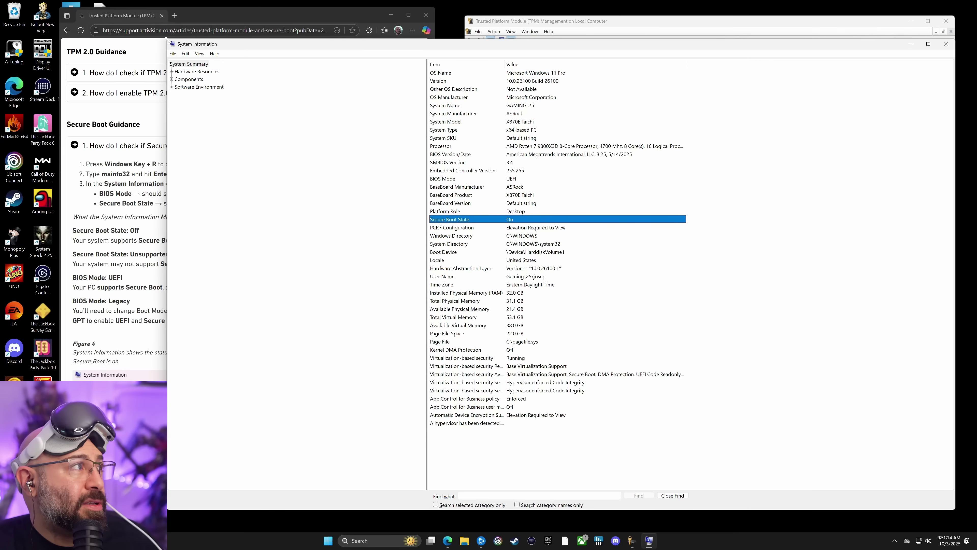
pyautogui.moveTo(422, 38); pyautogui.dragTo(455, 286)
pyautogui.moveTo(556, 296); pyautogui.dragTo(560, 293)
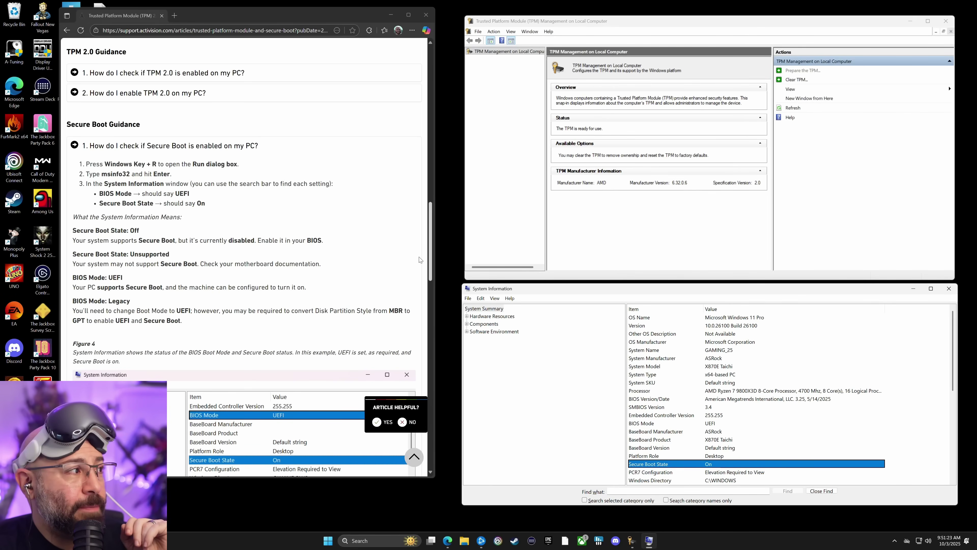
# - Collapse the Secure Boot check section in the article and expand "Confirm the Disk Partition Style is set to GPT; Converting if MBR"
pyautogui.click(148, 144)
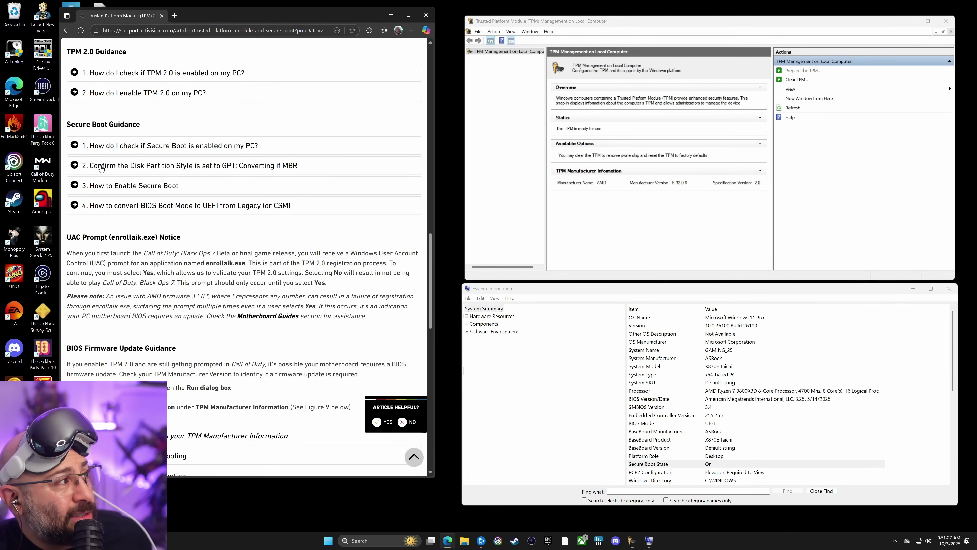
pyautogui.click(206, 171)
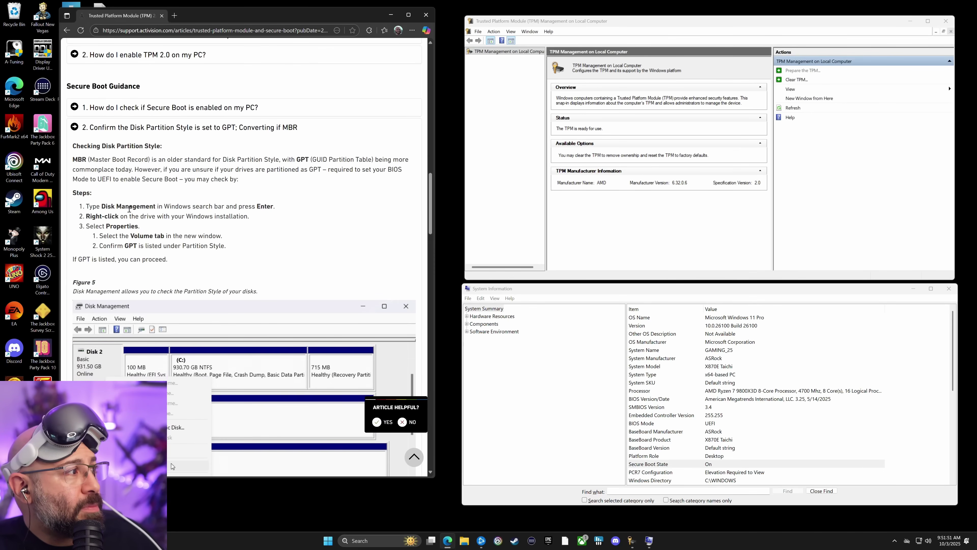
pyautogui.scroll(-2, 111, 181)
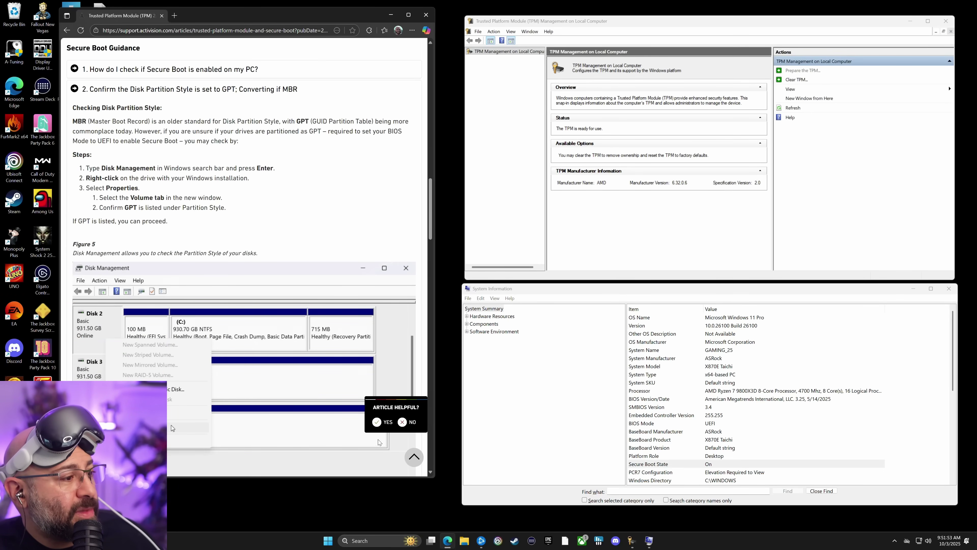
# - Search Windows for Disk Management and open "Create and format hard disk partitions"
pyautogui.click(373, 541)
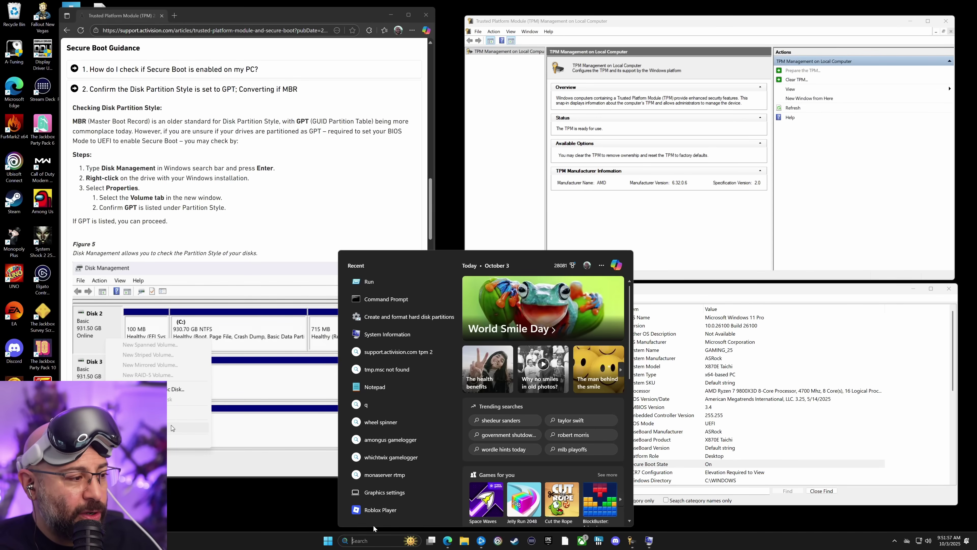
pyautogui.write('DISK MANAGMENT')
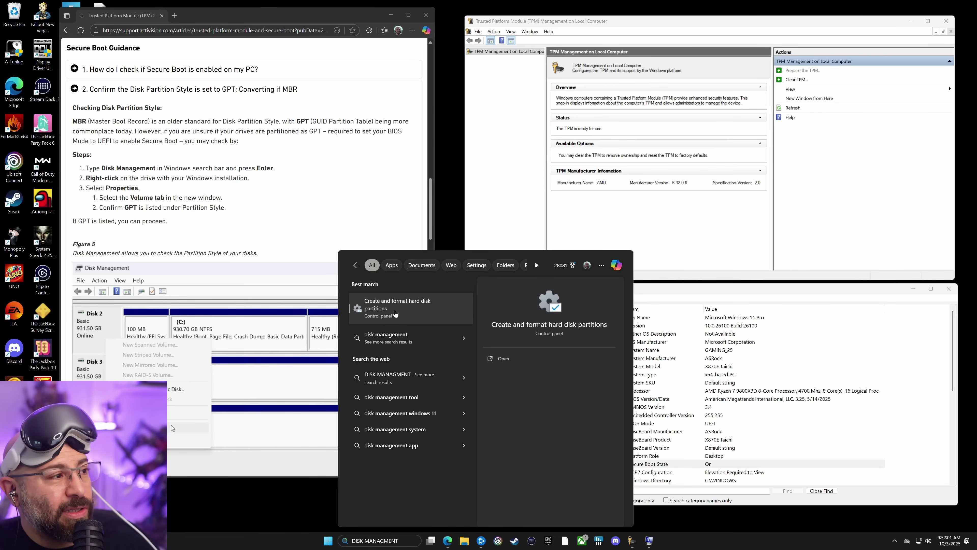
pyautogui.click(411, 312)
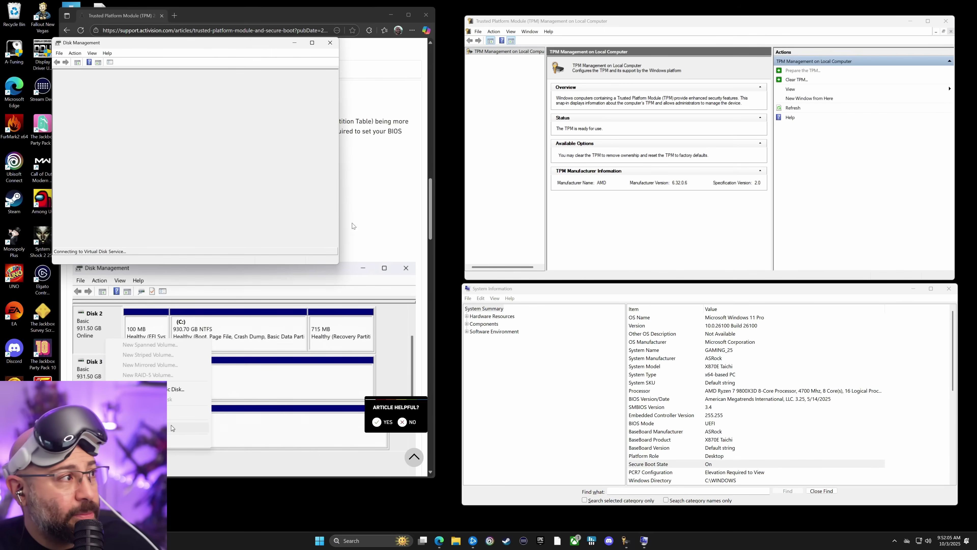
# - Move the Disk Management window beside the article, enlarge it to show all disks, and select the (C:) partition on Disk 0
pyautogui.moveTo(217, 42); pyautogui.dragTo(248, 55)
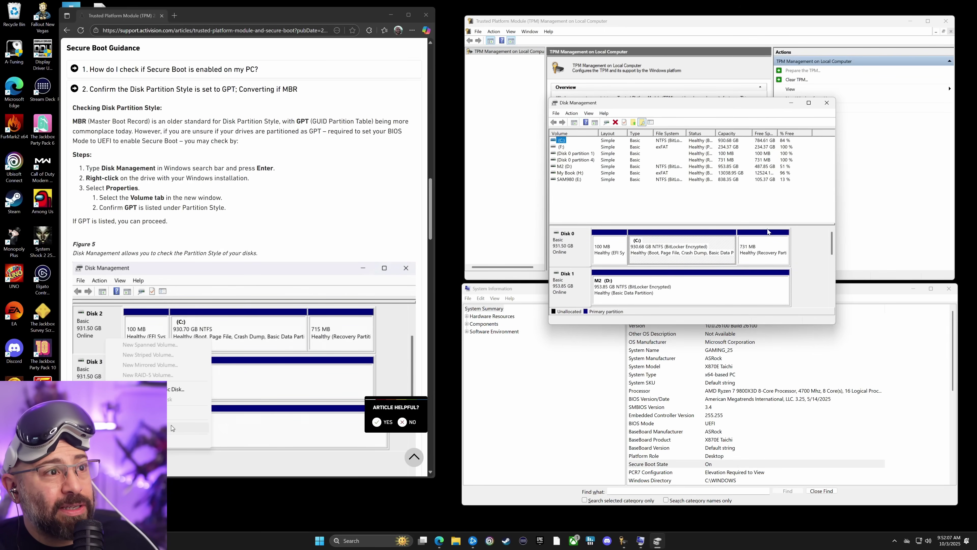
pyautogui.moveTo(699, 110); pyautogui.dragTo(627, 99)
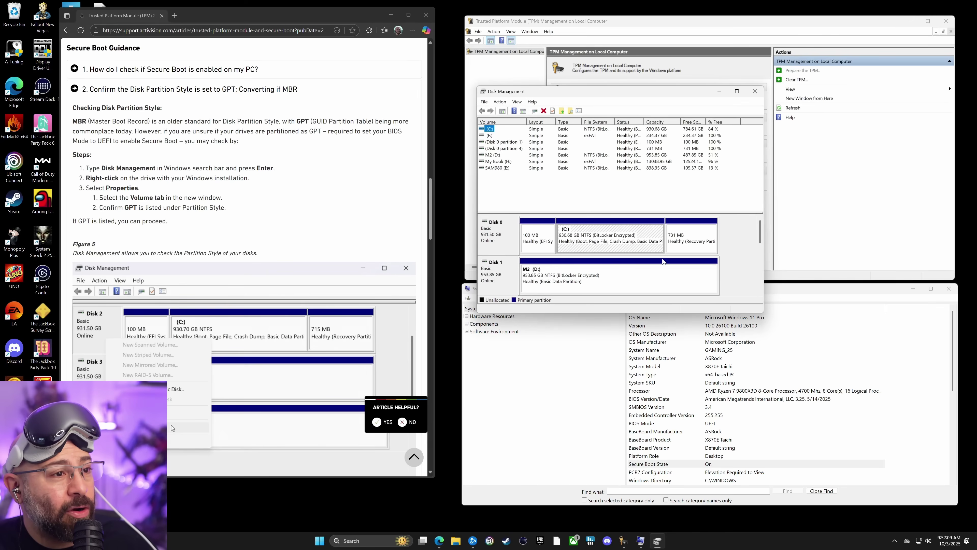
pyautogui.moveTo(763, 312); pyautogui.dragTo(818, 439)
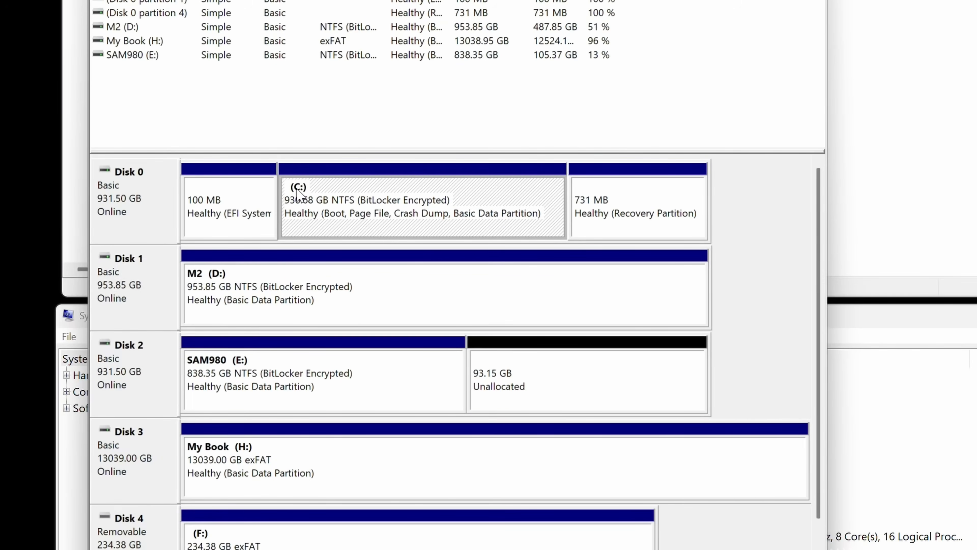
pyautogui.click(144, 187)
pyautogui.click(289, 193)
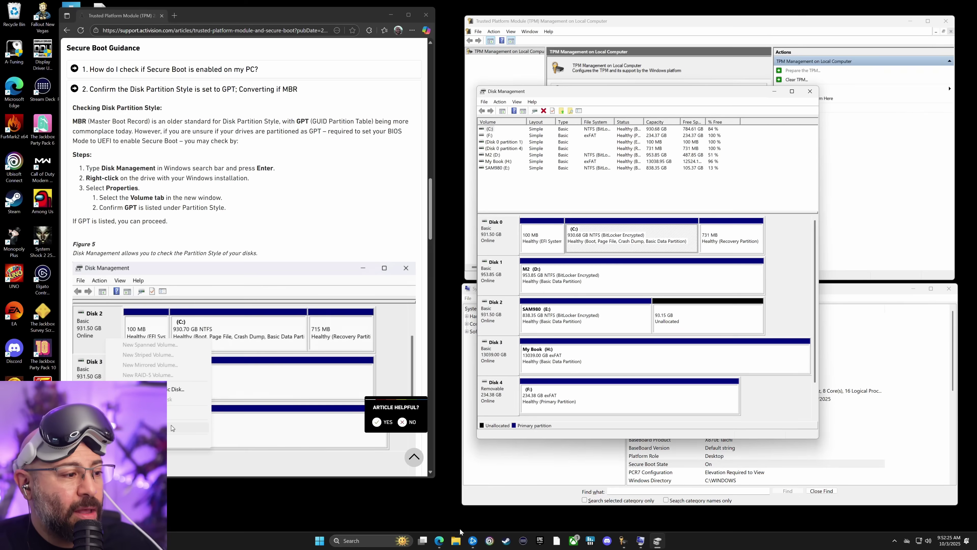
# - Browse the C:, M2 (D:) and SAM980 (E:) drives in File Explorer to check which one holds the Windows folder, and close it
pyautogui.click(456, 538)
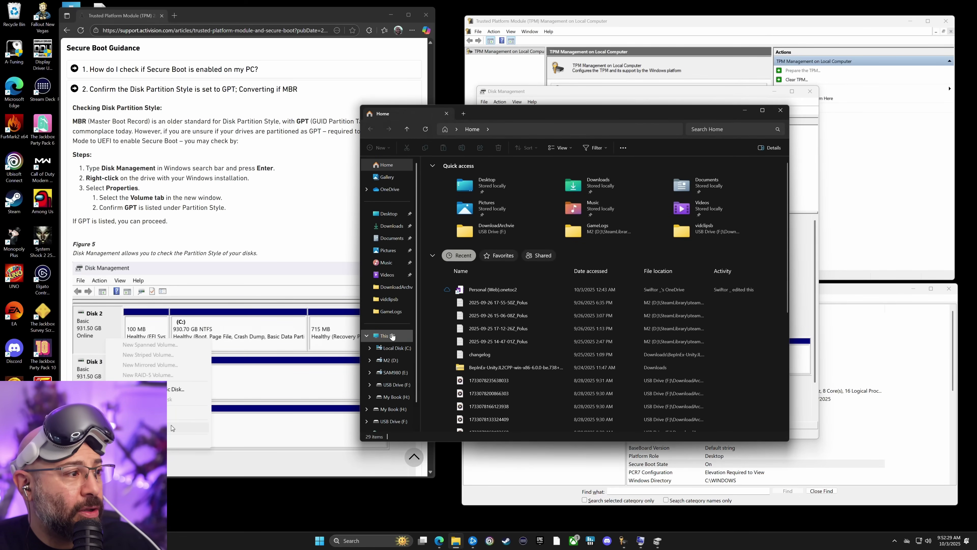
pyautogui.click(394, 347)
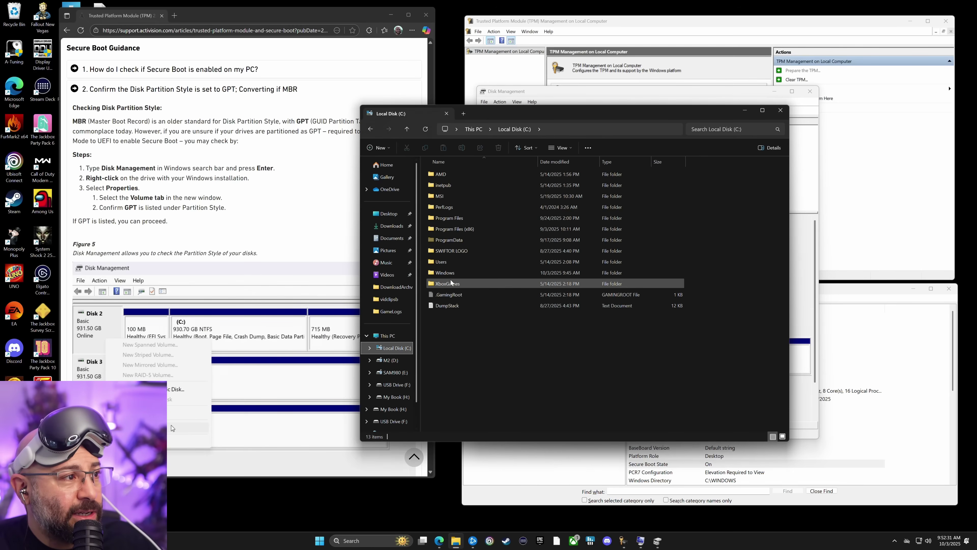
pyautogui.doubleClick(452, 272)
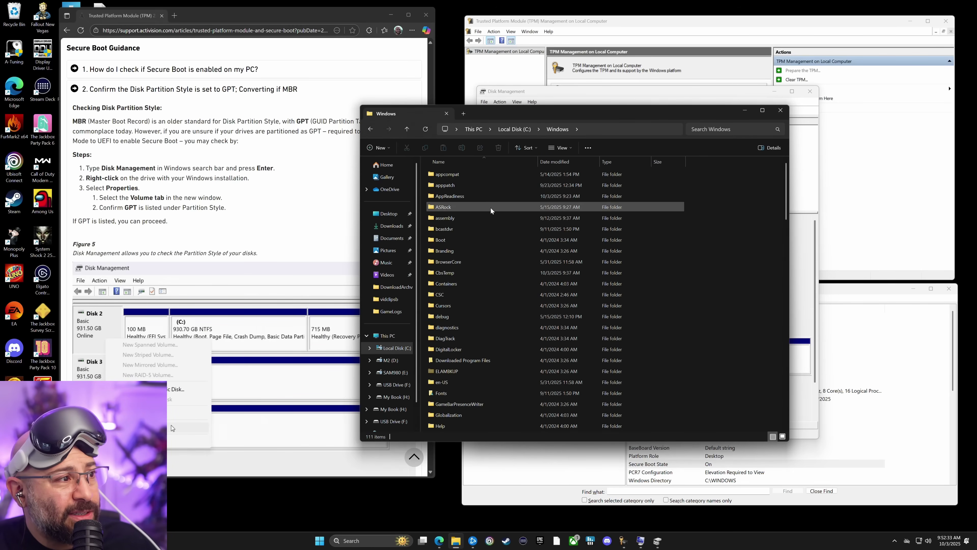
pyautogui.click(389, 359)
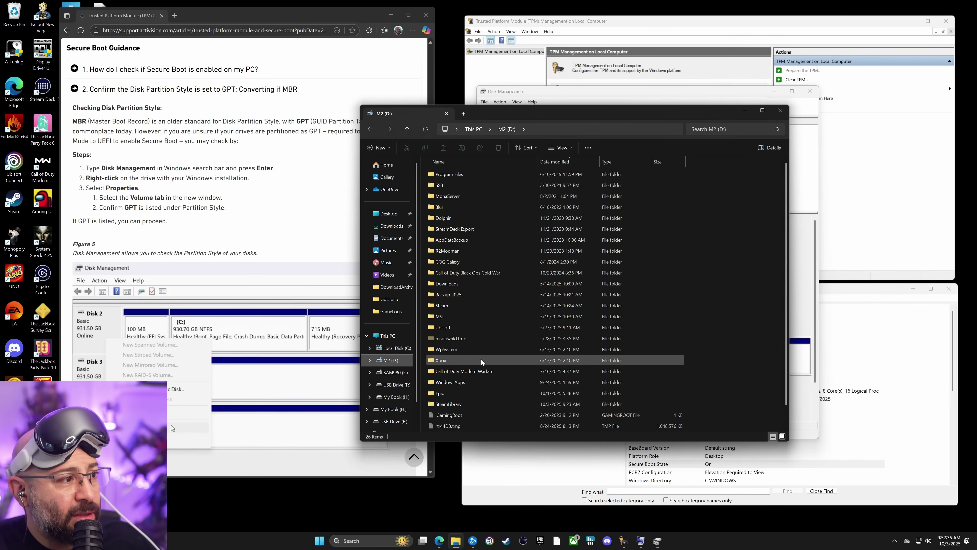
pyautogui.click(409, 373)
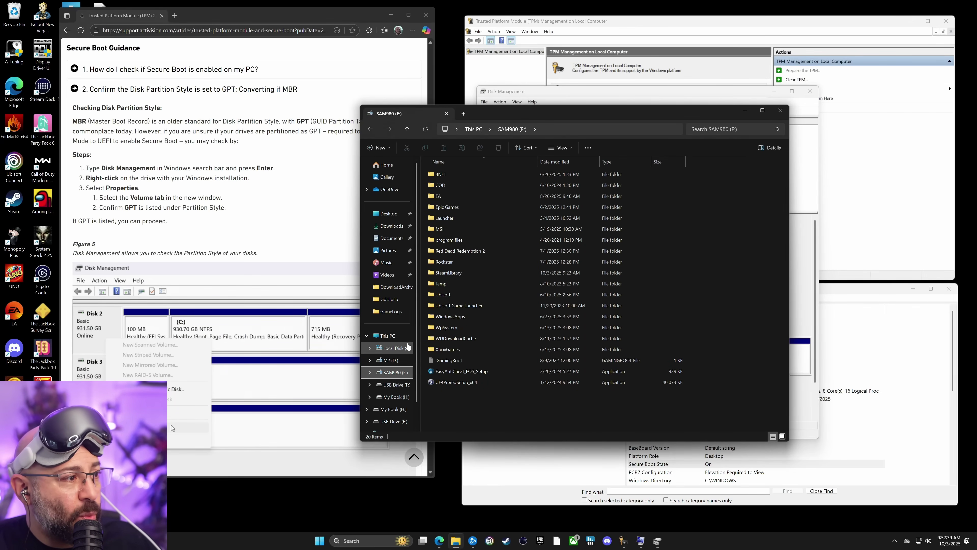
pyautogui.click(401, 348)
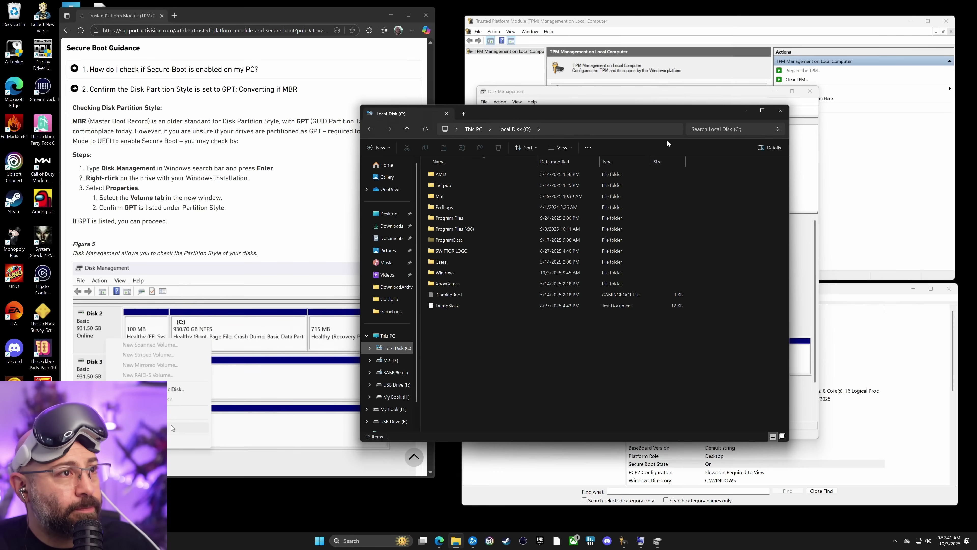
pyautogui.click(779, 111)
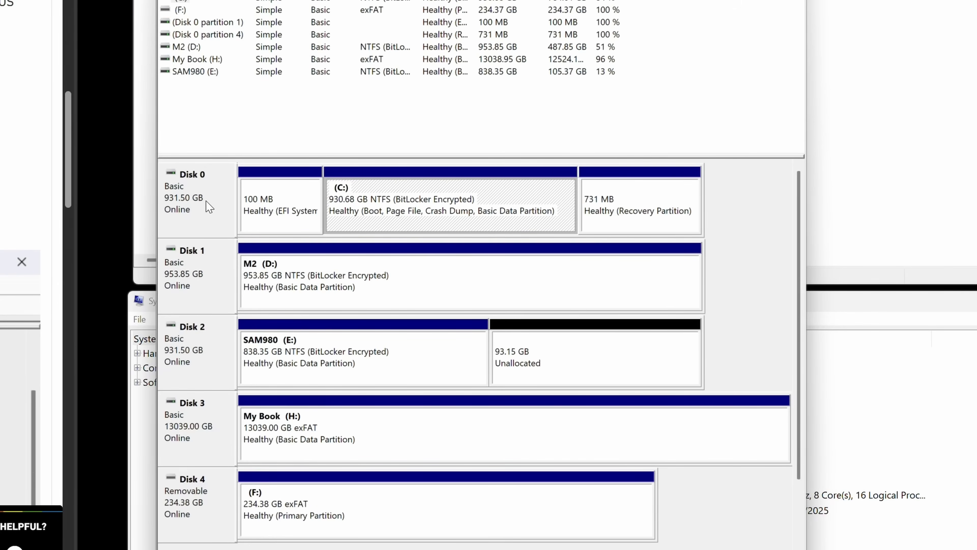
# - Open the properties of Disk 0, check the partition style in its volume information, and close the properties
pyautogui.click(208, 207)
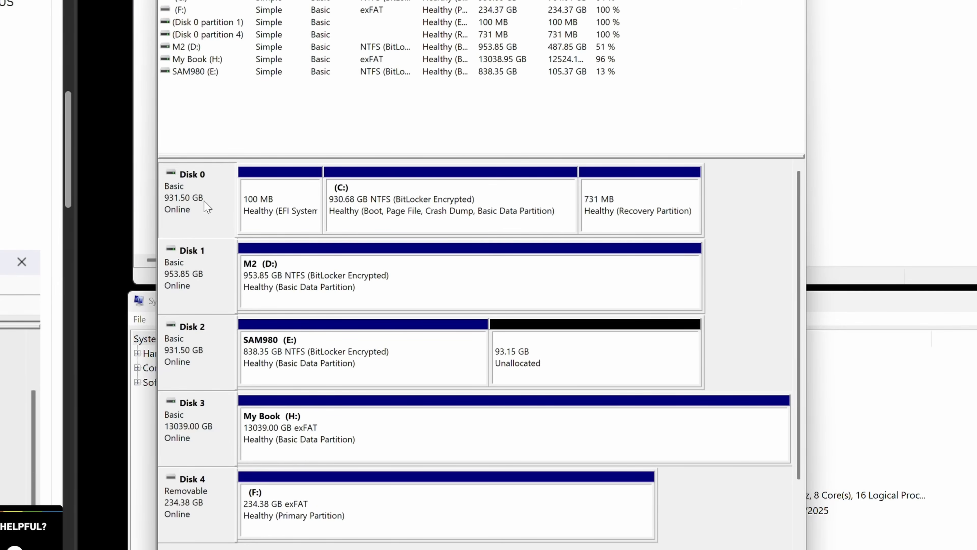
pyautogui.rightClick(214, 186)
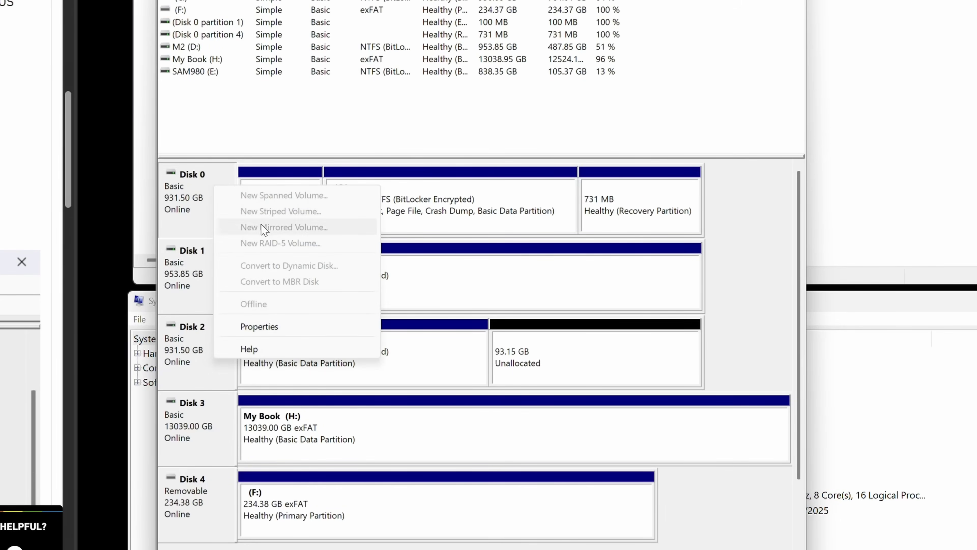
pyautogui.click(303, 326)
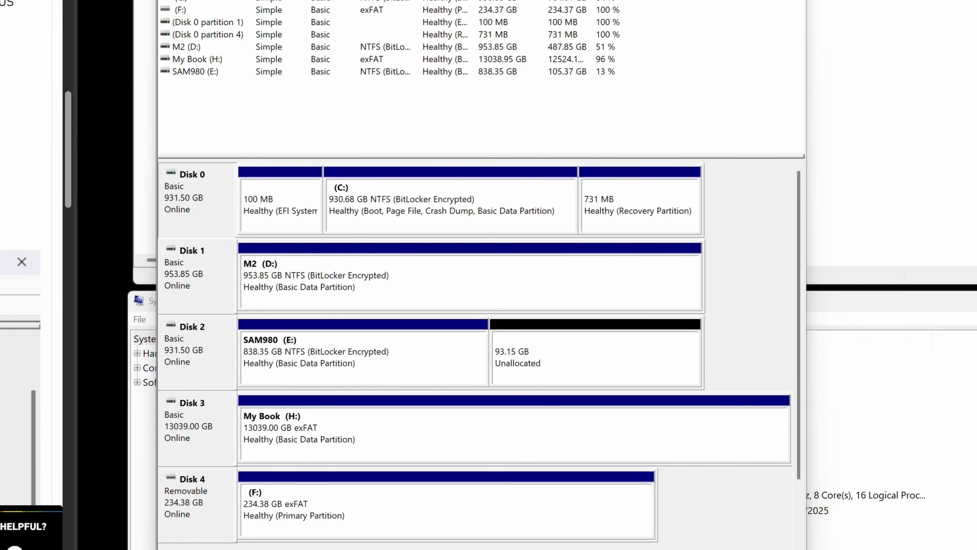
pyautogui.moveTo(347, 133); pyautogui.dragTo(423, 153)
pyautogui.click(369, 179)
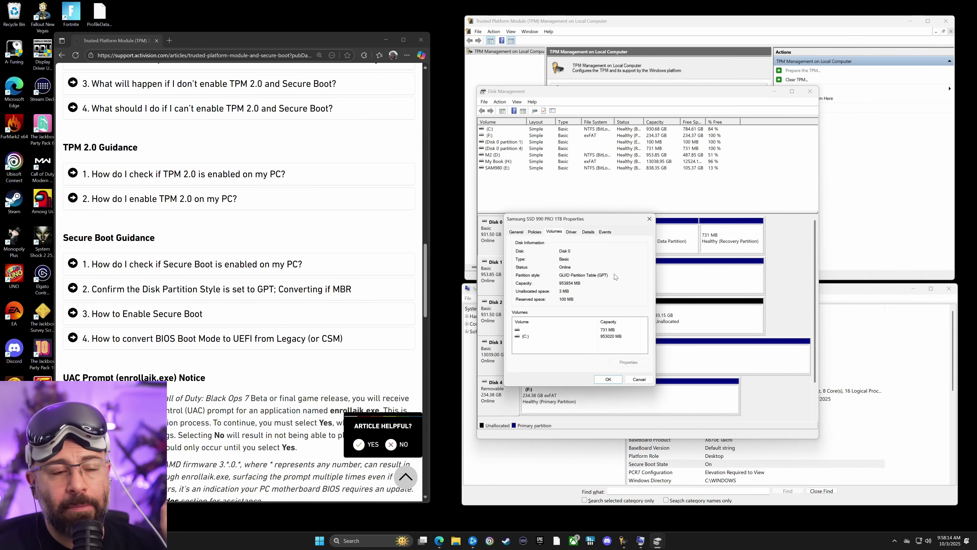
pyautogui.click(610, 378)
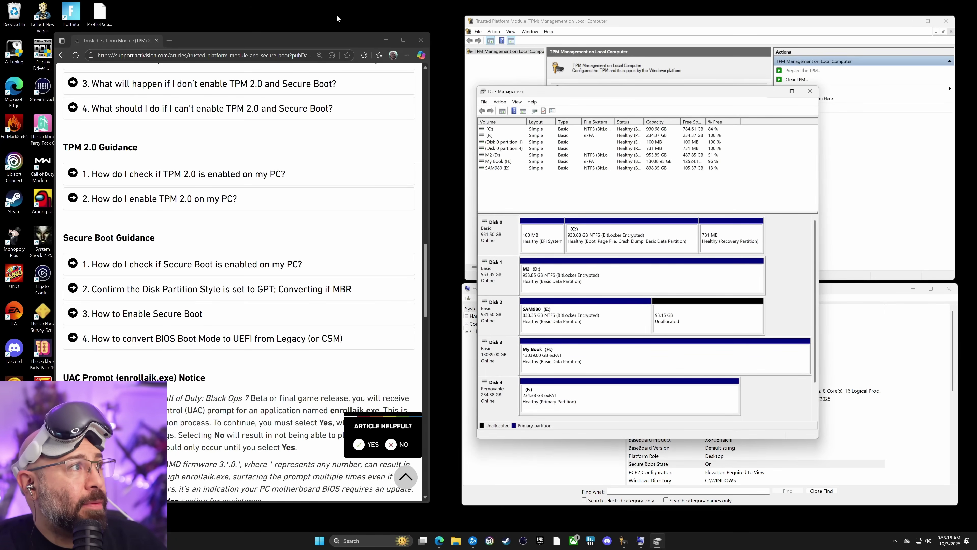
# - Bring the article window toward the middle of the screen and expand "Confirm the Disk Partition Style is set to GPT; Converting if MBR"
pyautogui.moveTo(321, 40); pyautogui.dragTo(559, 35)
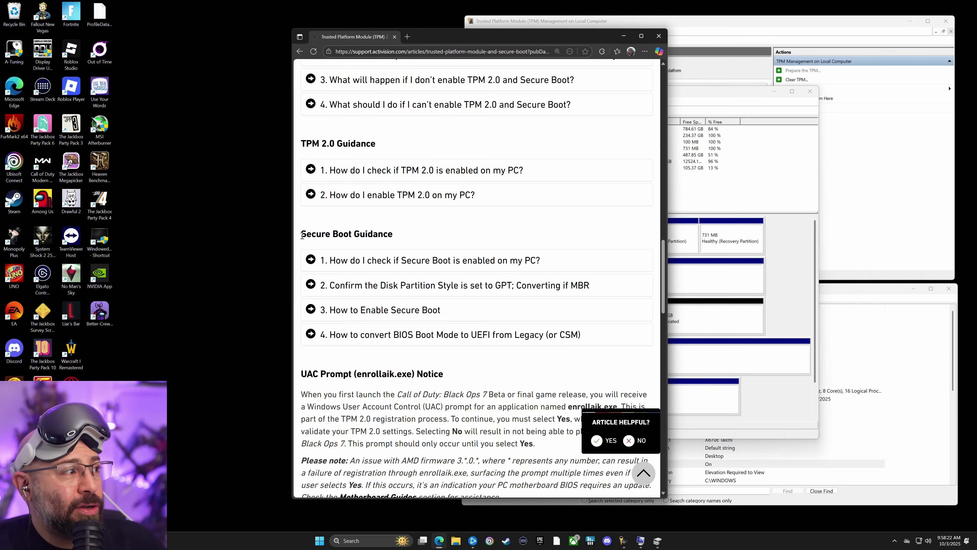
pyautogui.moveTo(302, 235); pyautogui.dragTo(367, 236)
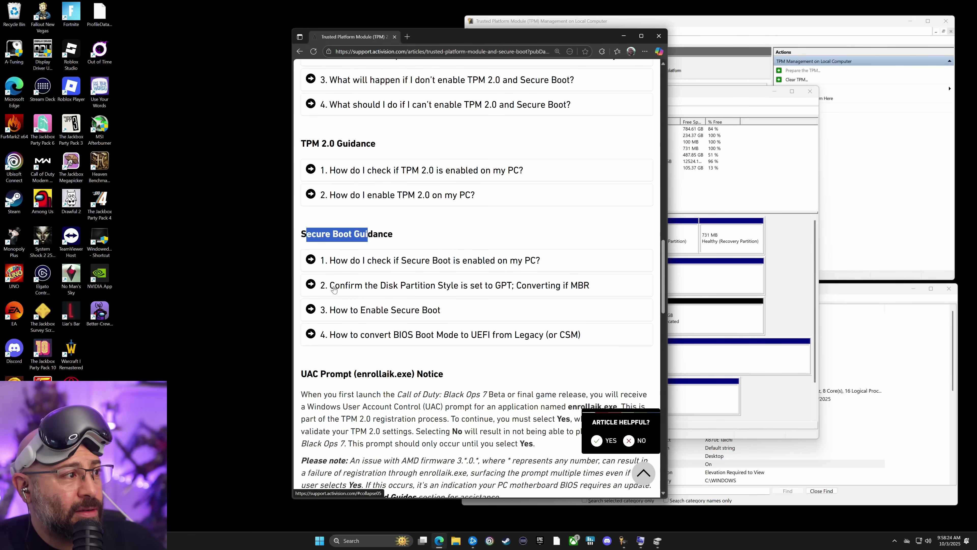
pyautogui.click(403, 289)
# - Review the article's requirements and steps for converting an MBR disk to GPT, highlighting the sentence about when conversion is needed
pyautogui.scroll(-5, 409, 289)
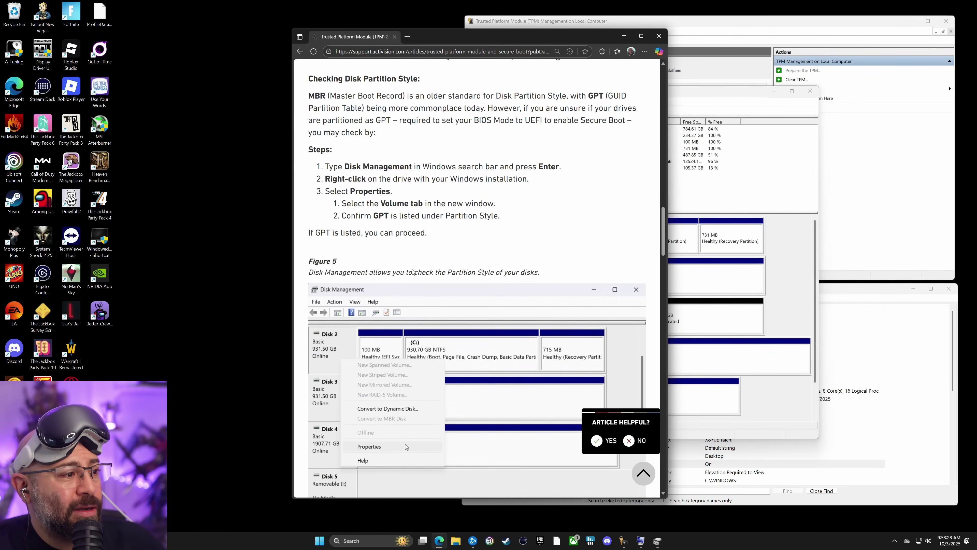
pyautogui.scroll(-10, 411, 272)
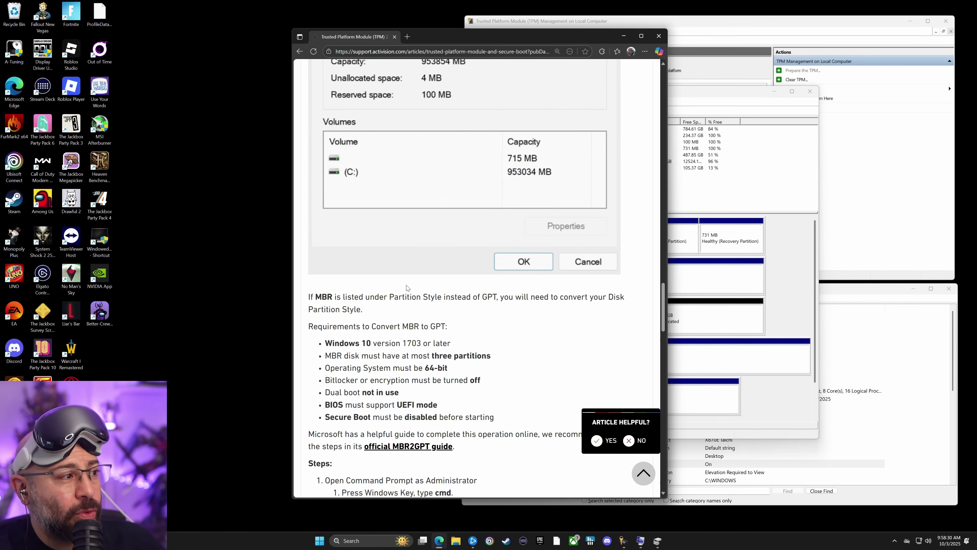
pyautogui.scroll(-5, 408, 286)
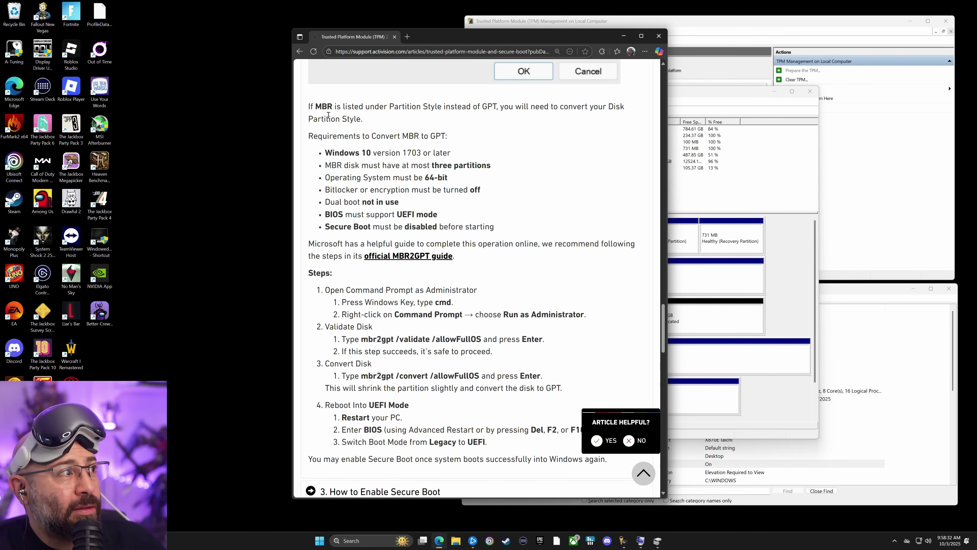
pyautogui.moveTo(310, 107); pyautogui.dragTo(507, 118)
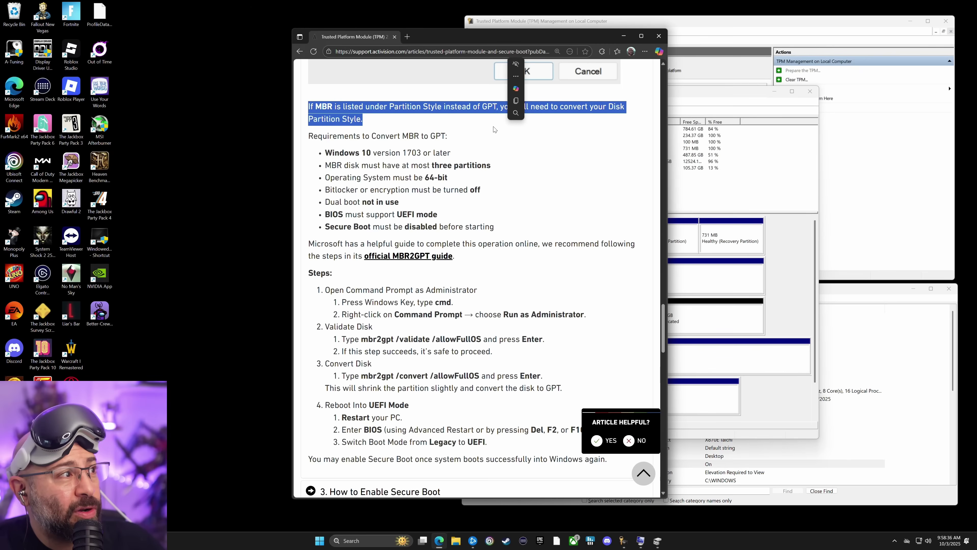
pyautogui.scroll(-1, 438, 136)
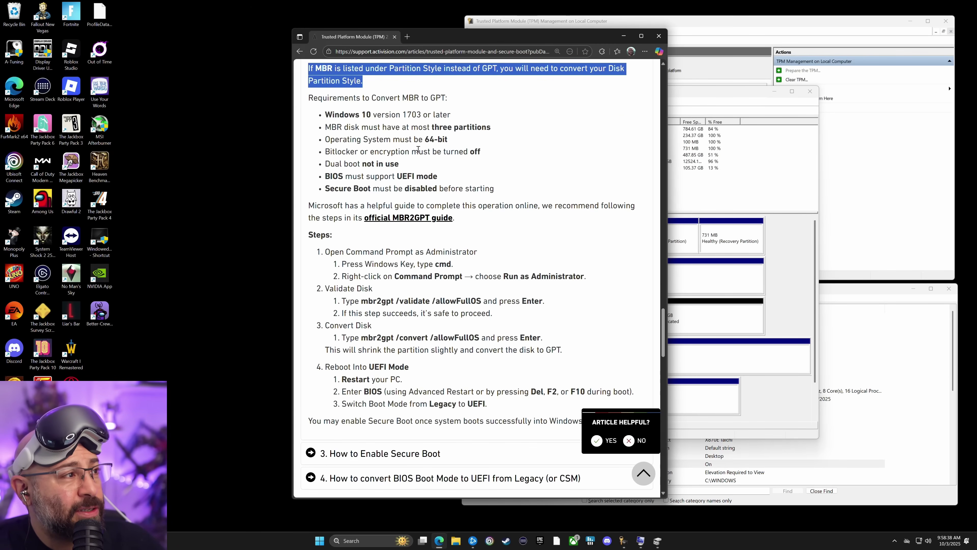
pyautogui.scroll(-1, 417, 148)
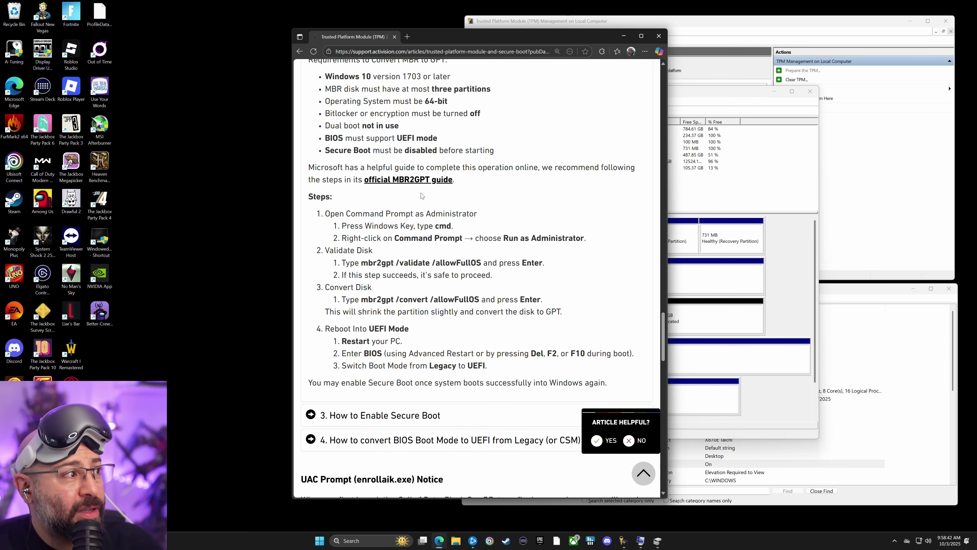
pyautogui.scroll(-2, 422, 196)
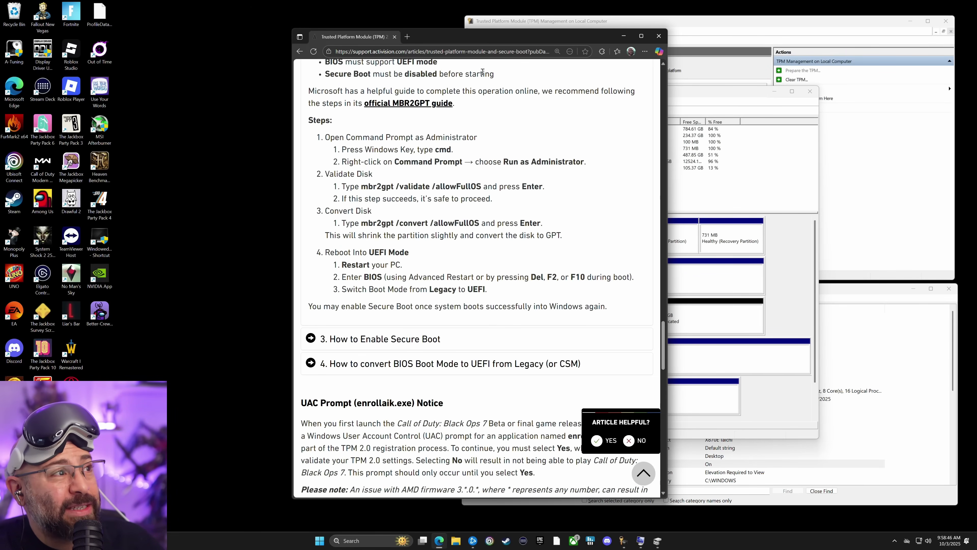
# - Search Windows for CMD, run Command Prompt as administrator, and arrange its window beside the article
pyautogui.moveTo(517, 43); pyautogui.dragTo(339, 45)
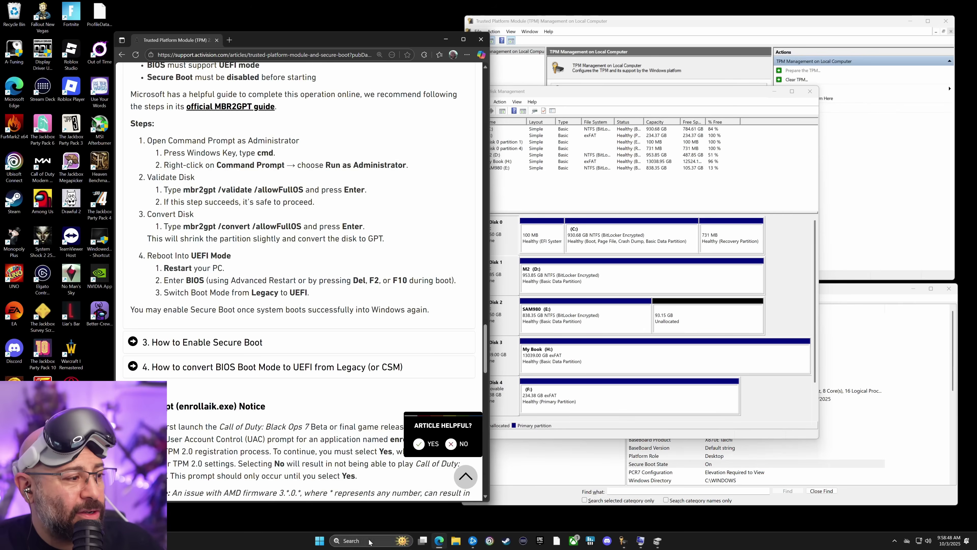
pyautogui.click(357, 541)
pyautogui.write('CMD')
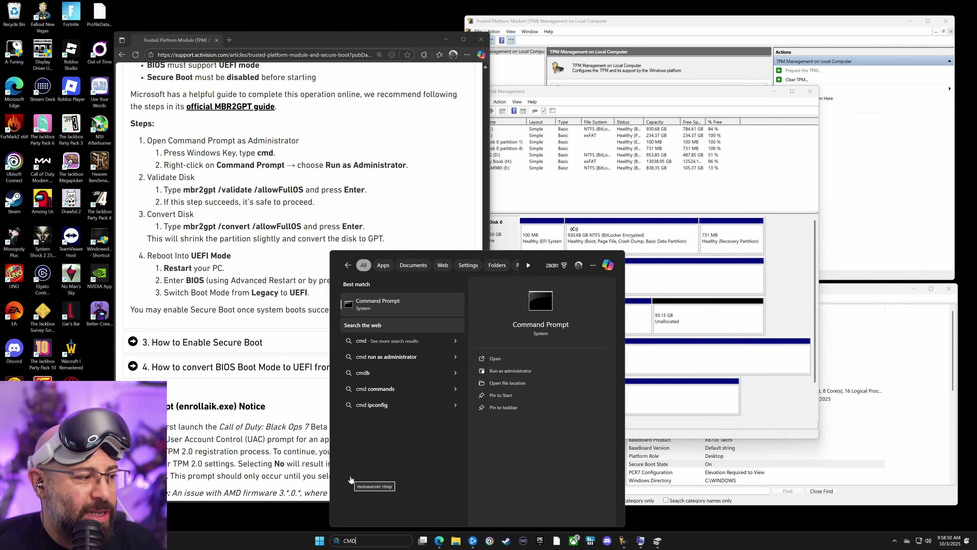
pyautogui.rightClick(376, 307)
pyautogui.click(401, 311)
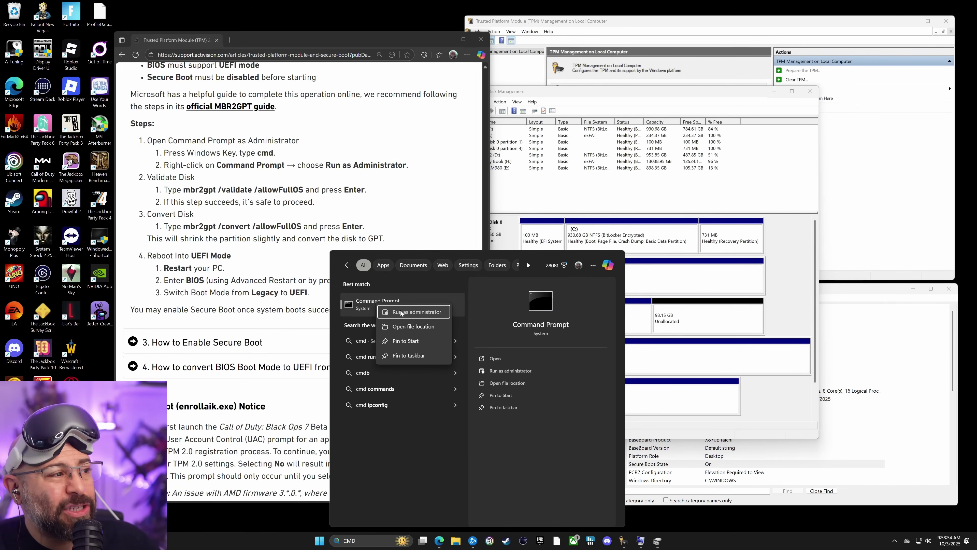
pyautogui.click(452, 333)
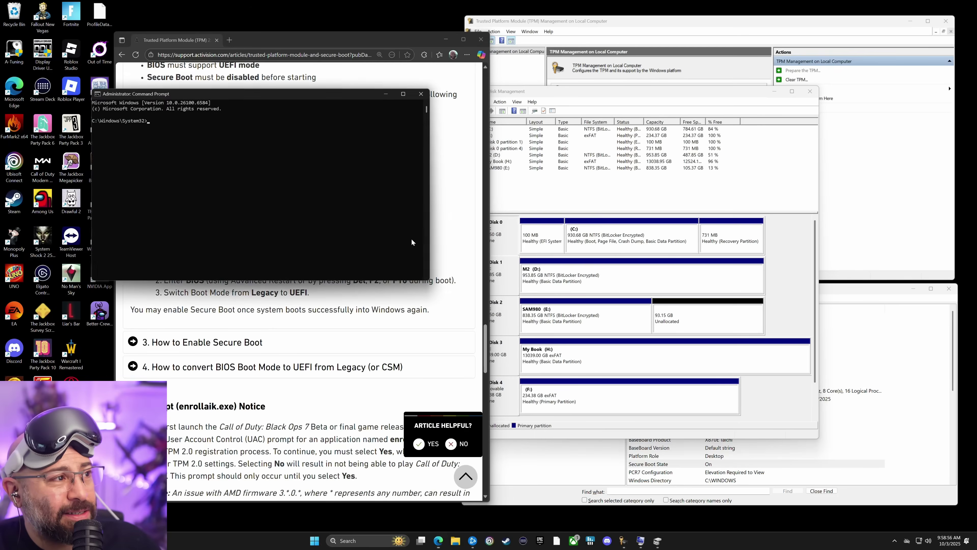
pyautogui.moveTo(303, 93); pyautogui.dragTo(693, 178)
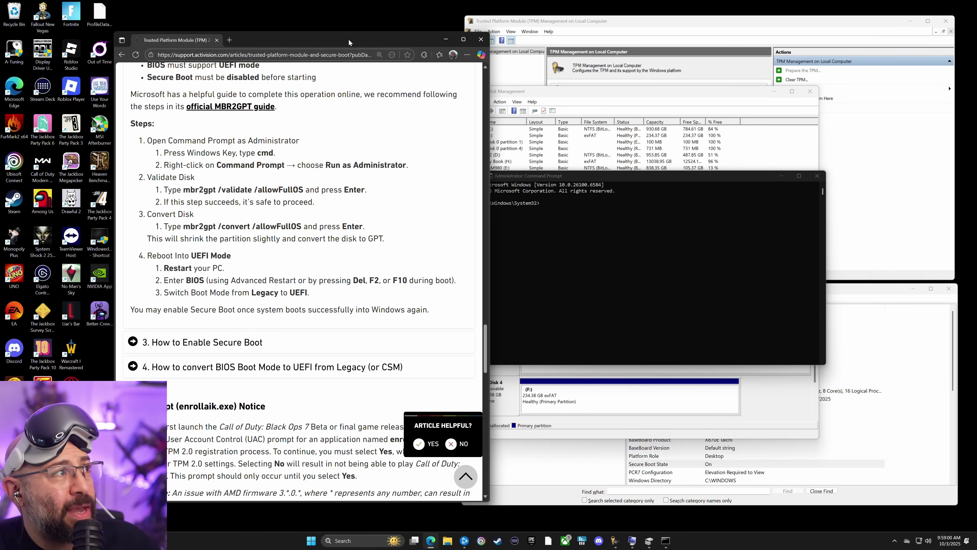
pyautogui.moveTo(348, 39); pyautogui.dragTo(324, 44)
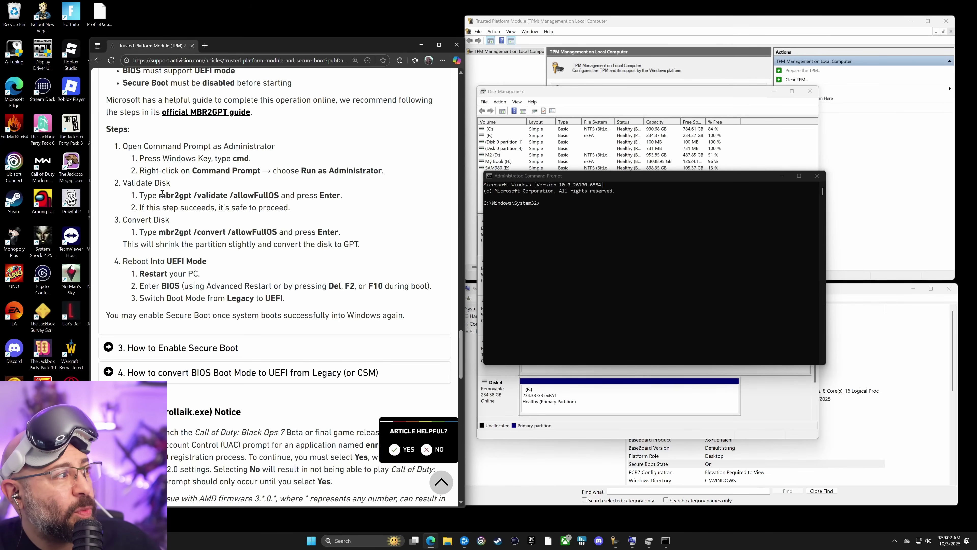
# - Copy the validation command mbr2gpt /validate /allowFullOS from the article and run it in the administrator Command Prompt
pyautogui.moveTo(160, 196); pyautogui.dragTo(279, 202)
pyautogui.hotkey('ctrl', 'c')
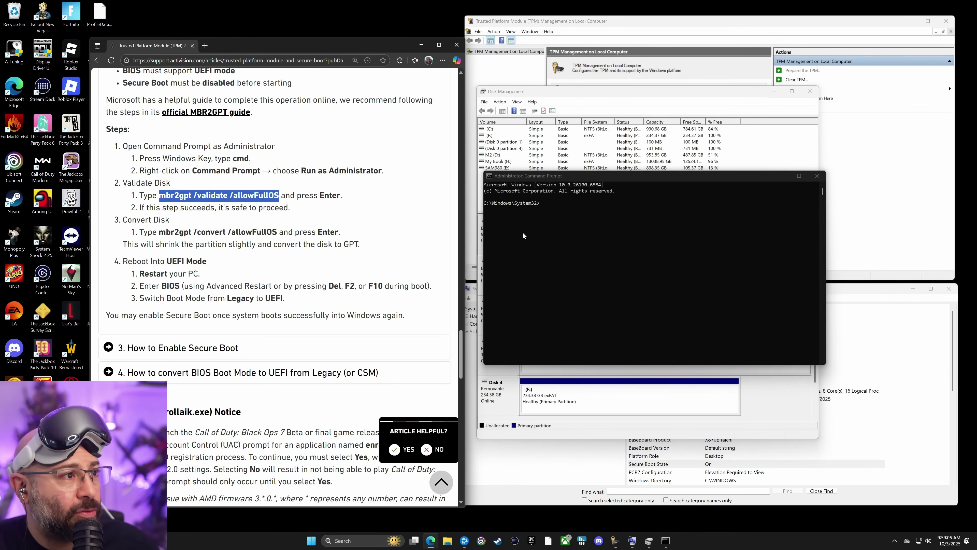
pyautogui.click(566, 175)
pyautogui.hotkey('ctrl', 'v')
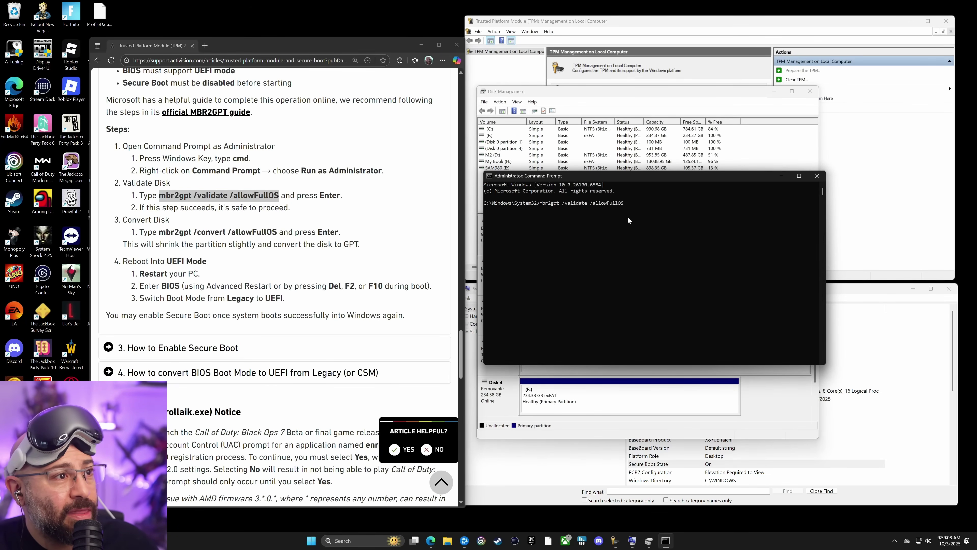
pyautogui.press('Return')
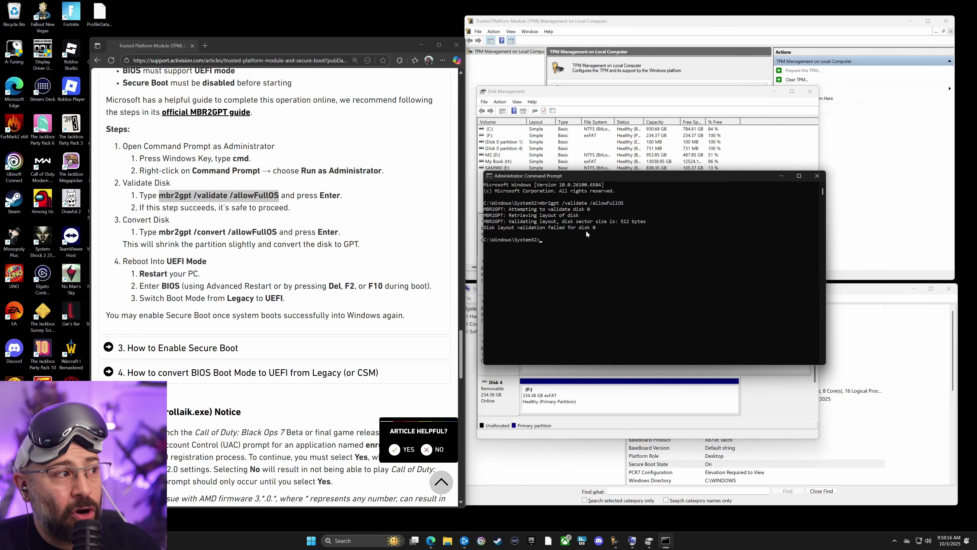
pyautogui.click(228, 221)
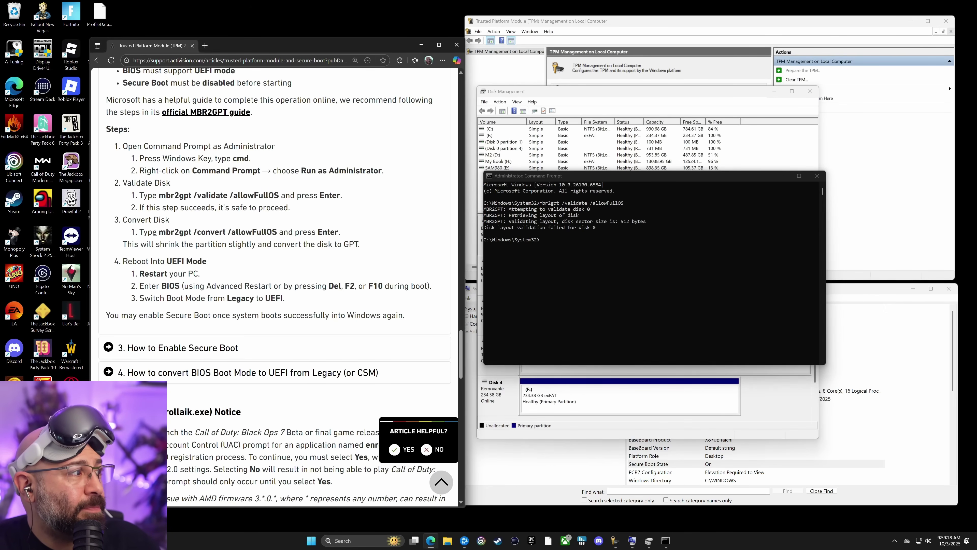
# - Copy the conversion command mbr2gpt /convert /allowFullOS from the article and paste it into the administrator Command Prompt
pyautogui.moveTo(161, 234); pyautogui.dragTo(277, 233)
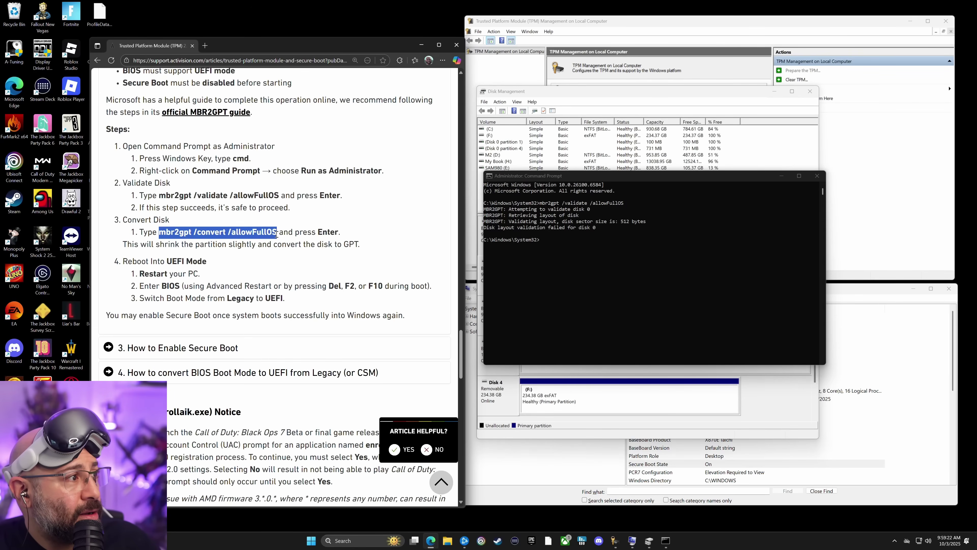
pyautogui.hotkey('ctrl', 'c')
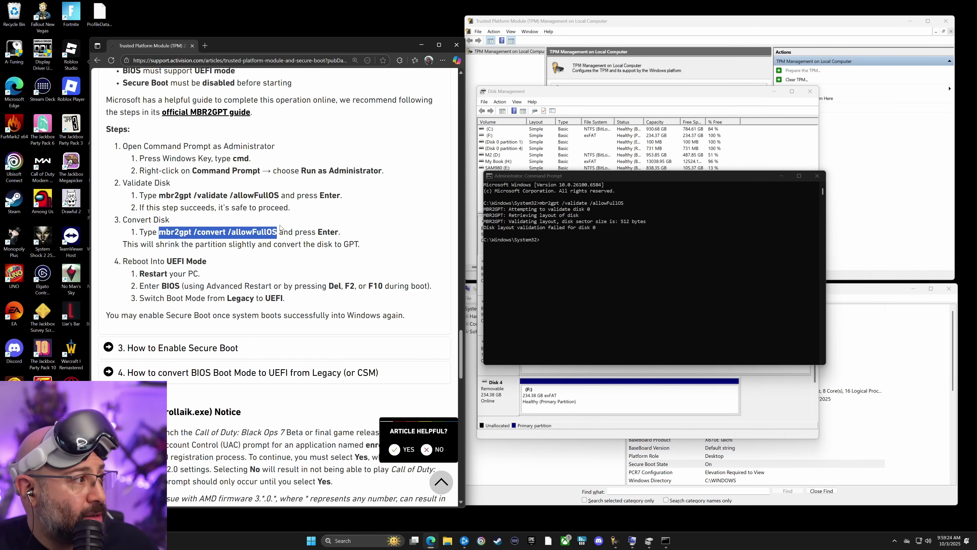
pyautogui.click(531, 178)
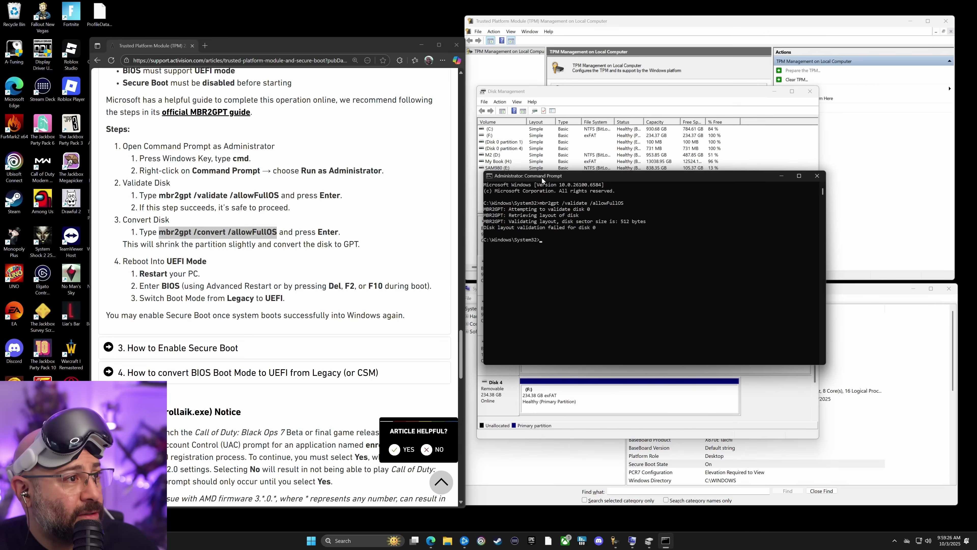
pyautogui.hotkey('ctrl', 'v')
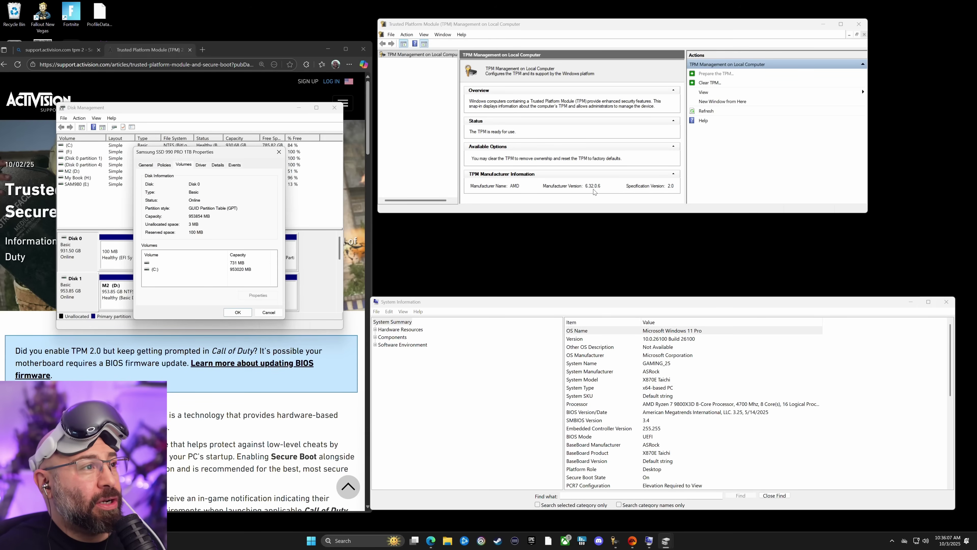
# - Make the System Information window taller and check the BaseBoard Manufacturer and BaseBoard Product entries to identify the motherboard
pyautogui.click(580, 309)
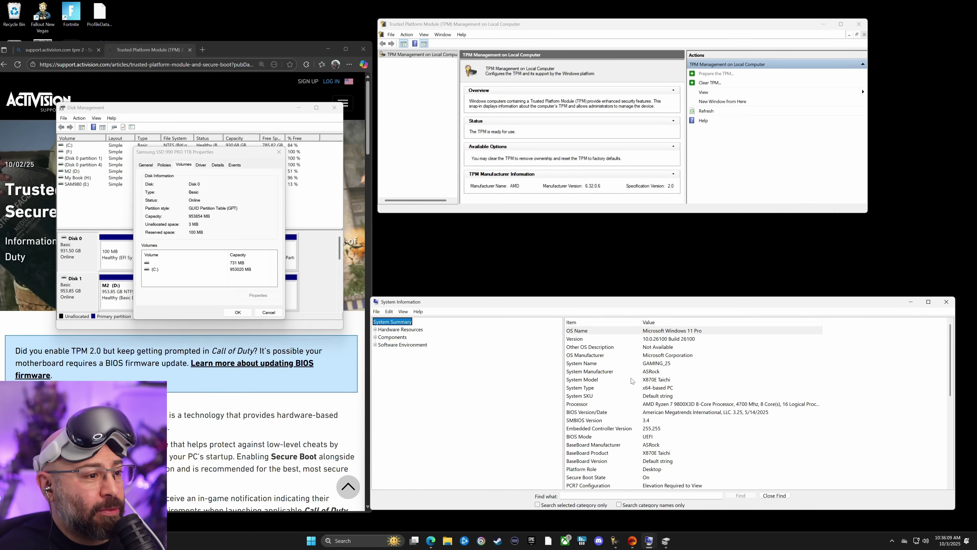
pyautogui.moveTo(643, 298); pyautogui.dragTo(643, 237)
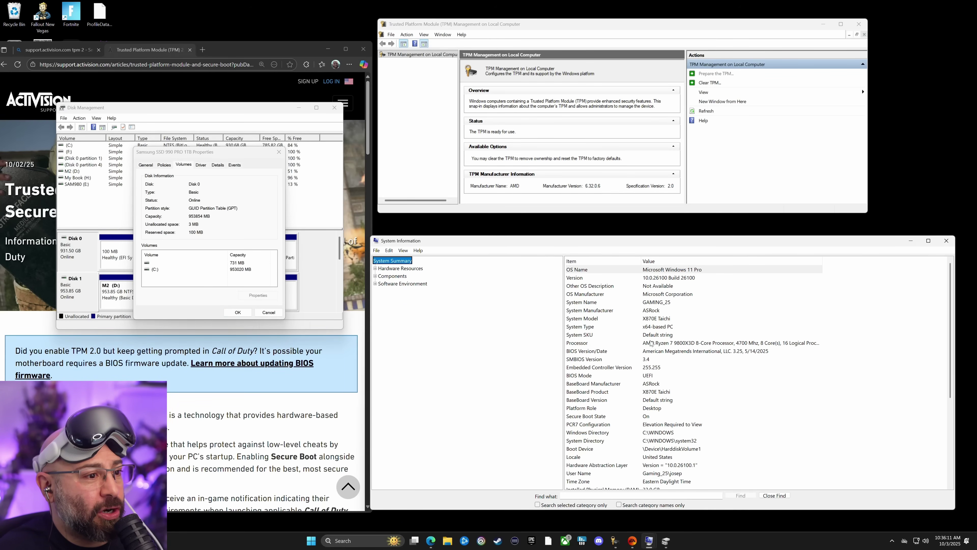
pyautogui.scroll(-1, 643, 347)
pyautogui.click(628, 362)
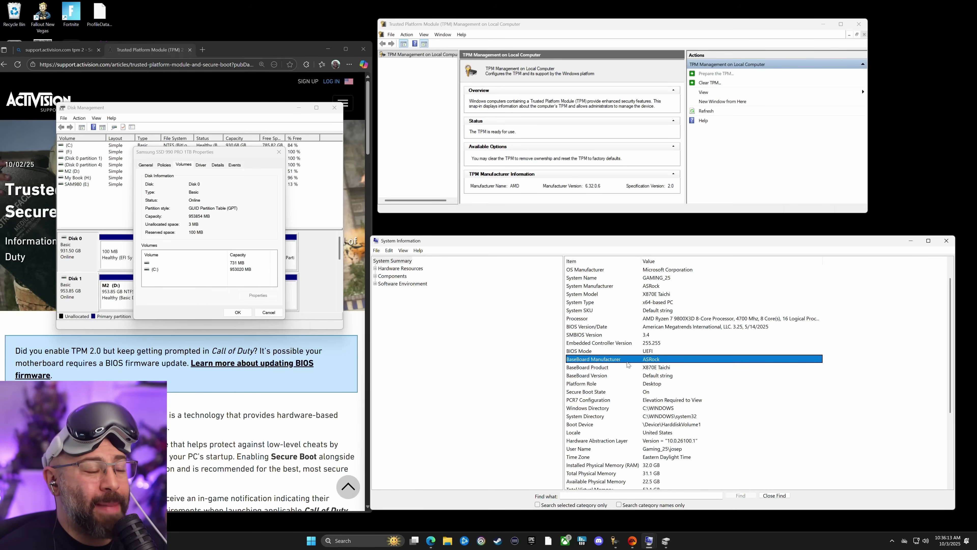
pyautogui.click(634, 368)
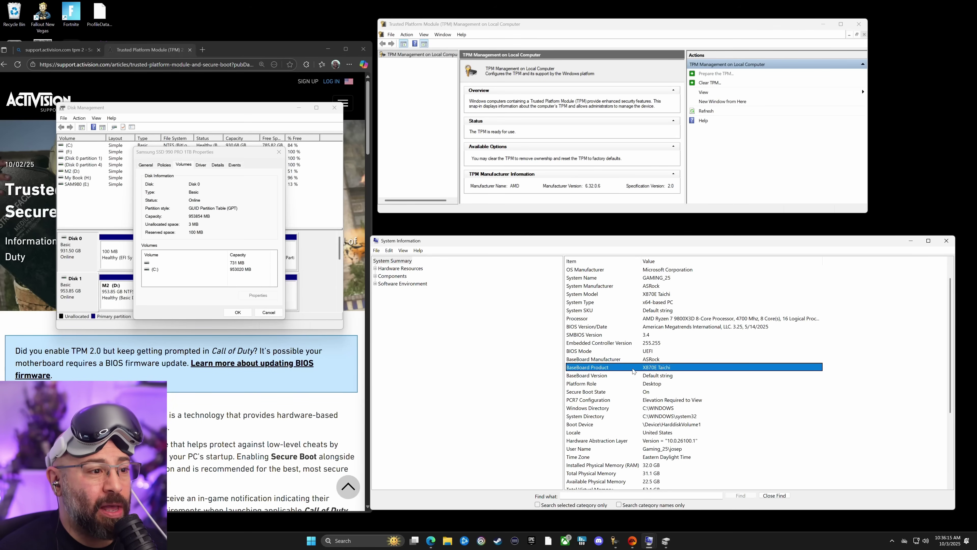
# - Check the BIOS Mode and Secure Boot State entries in System Information and the partition style in Disk 0's properties
pyautogui.click(635, 350)
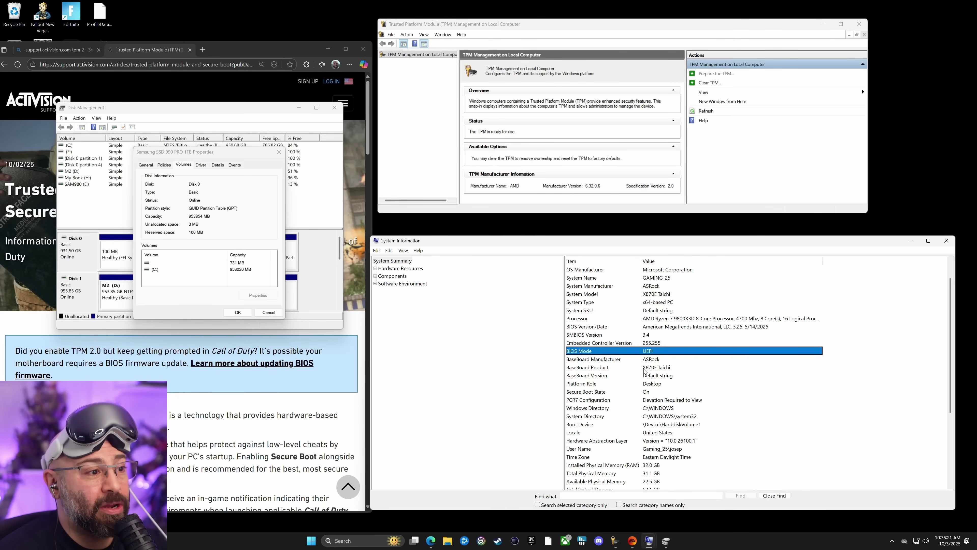
pyautogui.click(643, 392)
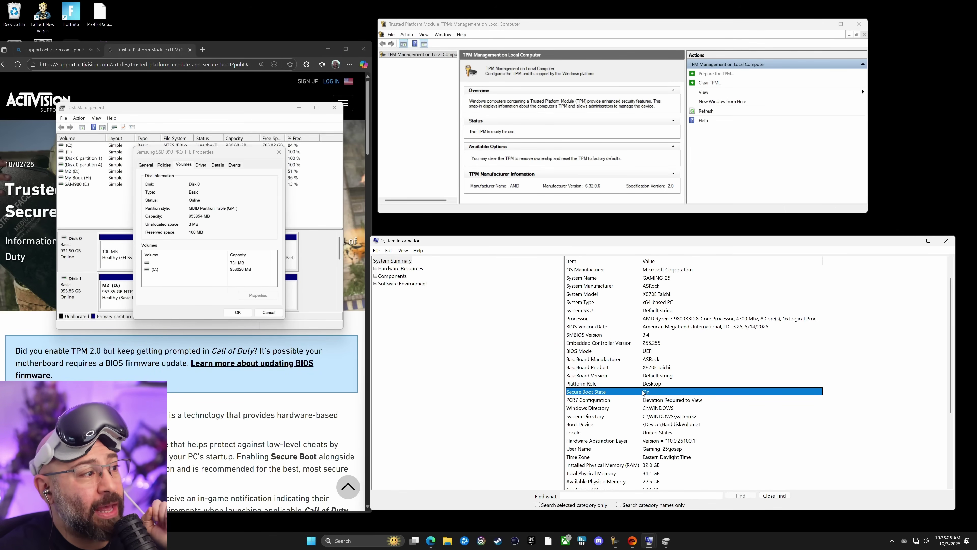
pyautogui.moveTo(211, 155); pyautogui.dragTo(224, 161)
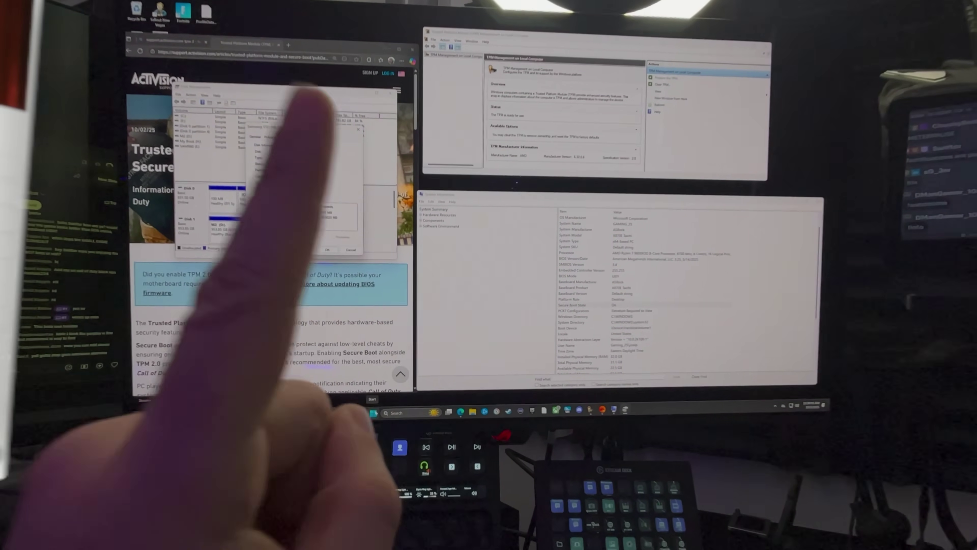
# - Restart the PC from Windows
pyautogui.press('super')
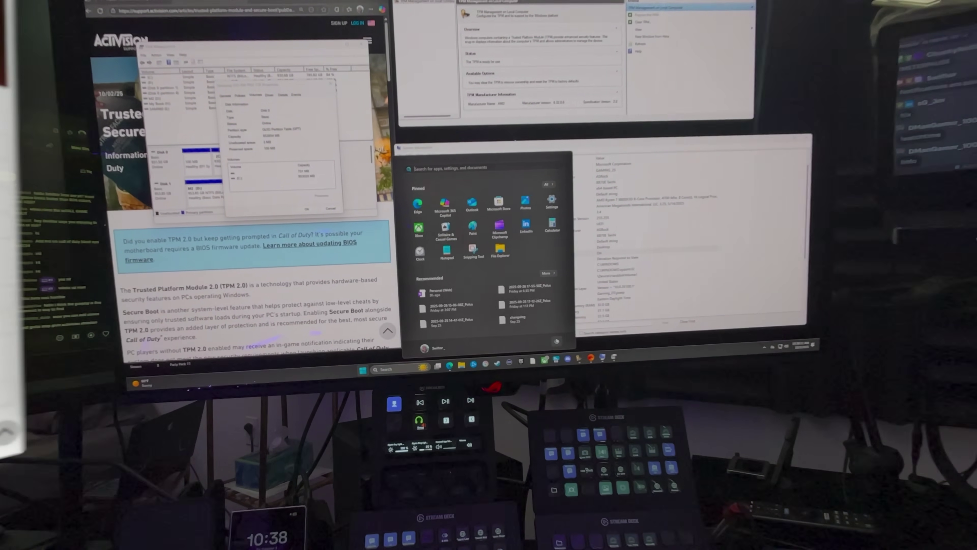
pyautogui.click(623, 364)
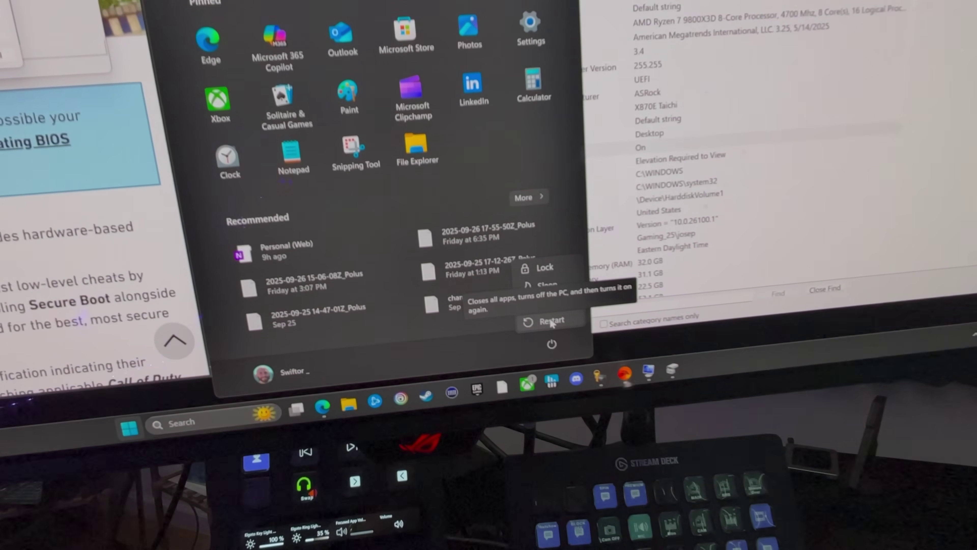
pyautogui.click(551, 322)
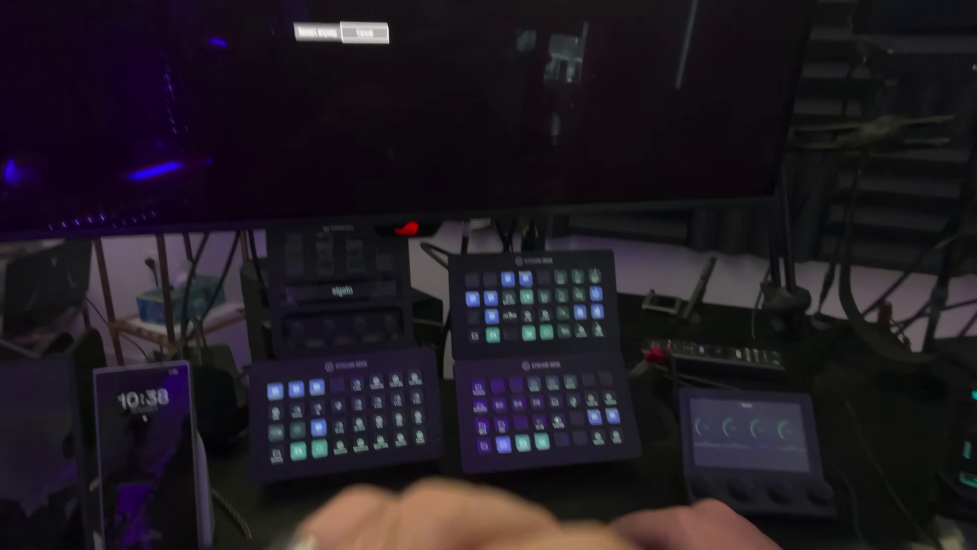